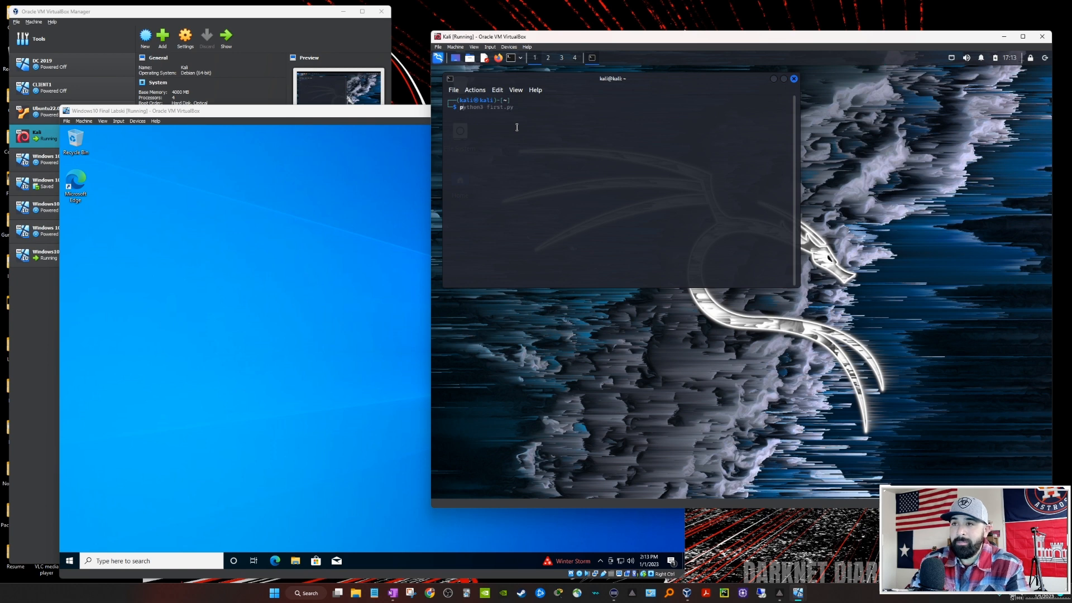
Run pwd in the Kali terminal and load google.com and yahoo.com in separate Firefox tabs
key("Return")
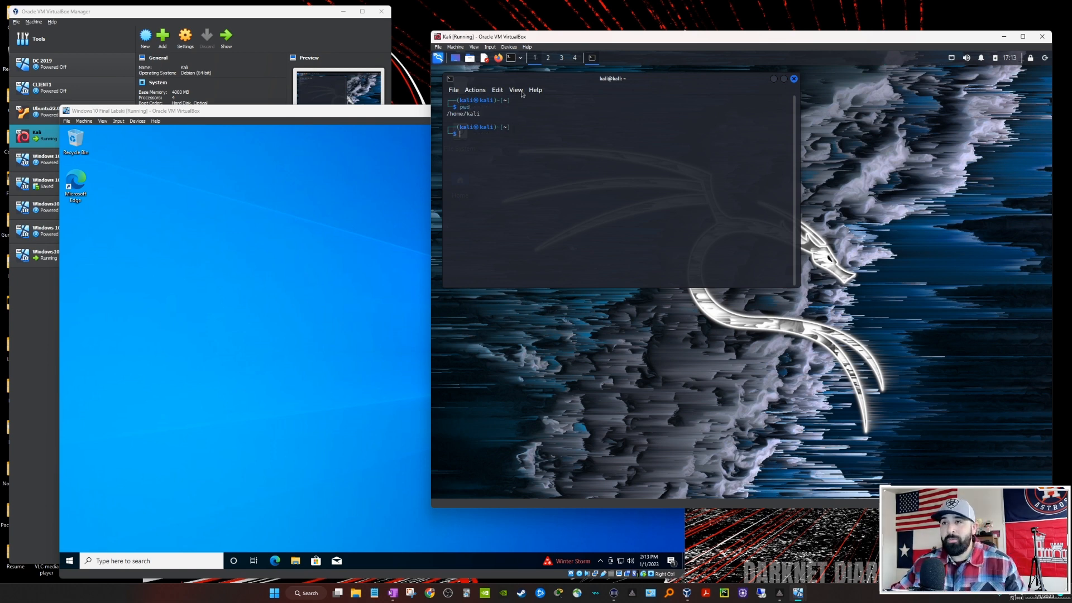
left_click(498, 63)
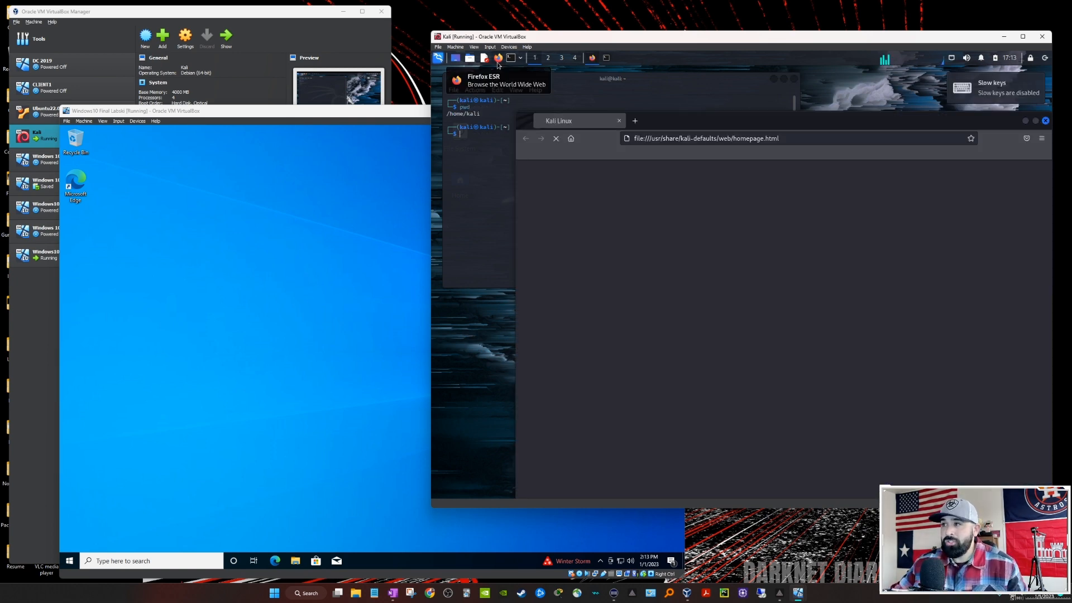
left_click(804, 138)
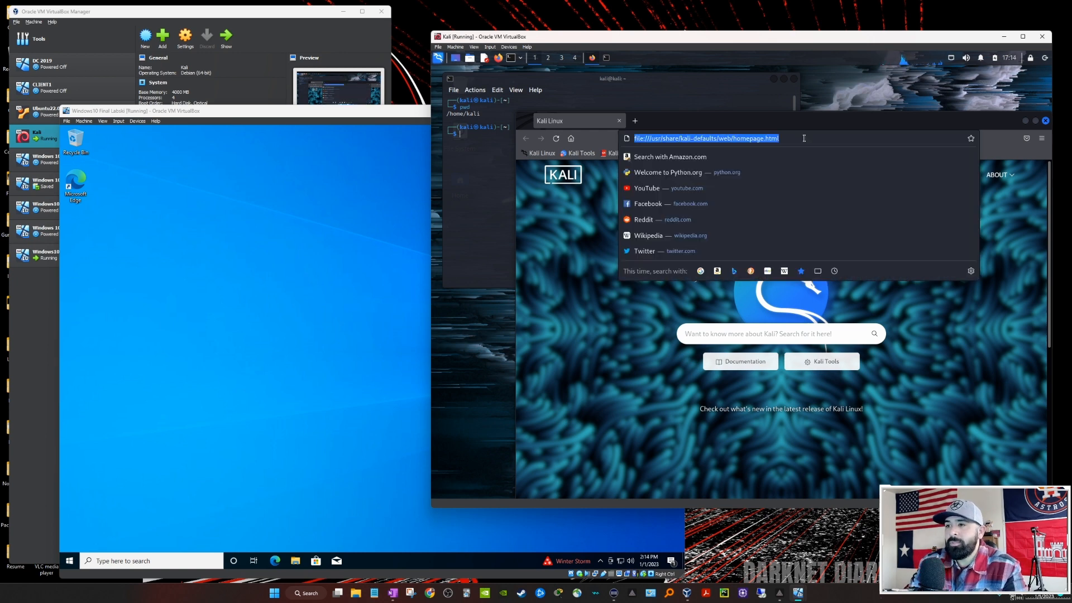
type("google.com")
key("Return")
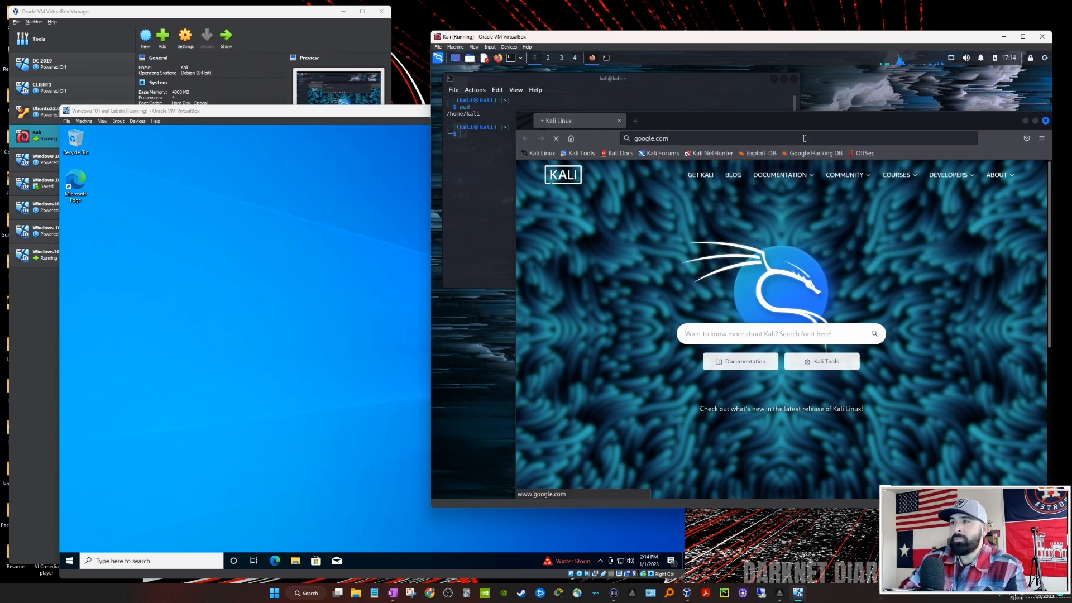
left_click(637, 122)
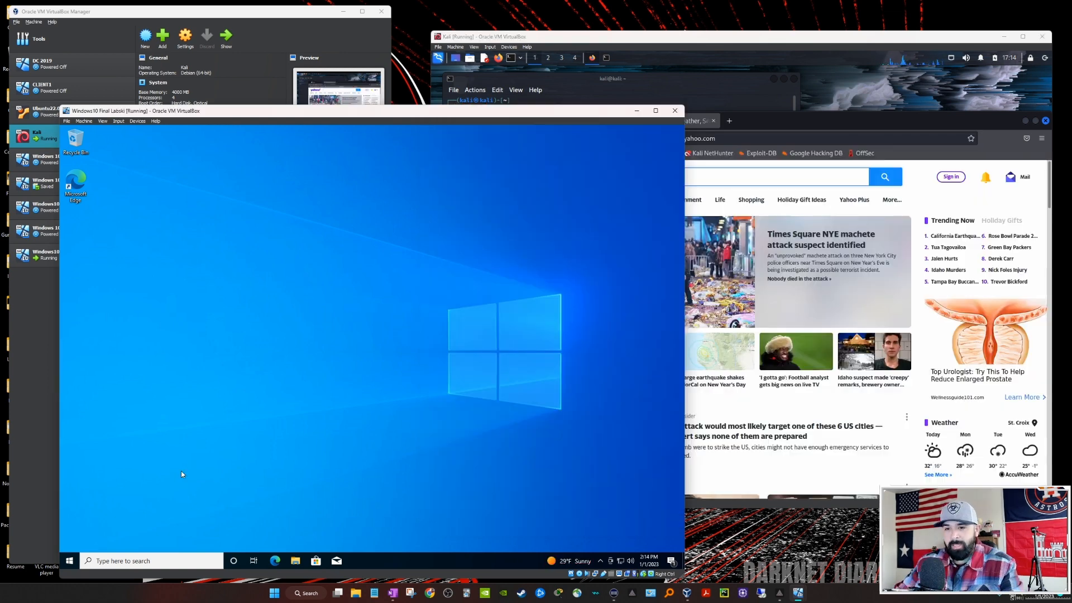
Switch to the Windows 10 virtual machine, open Command Prompt and list the user folder's contents with dir
left_click(136, 553)
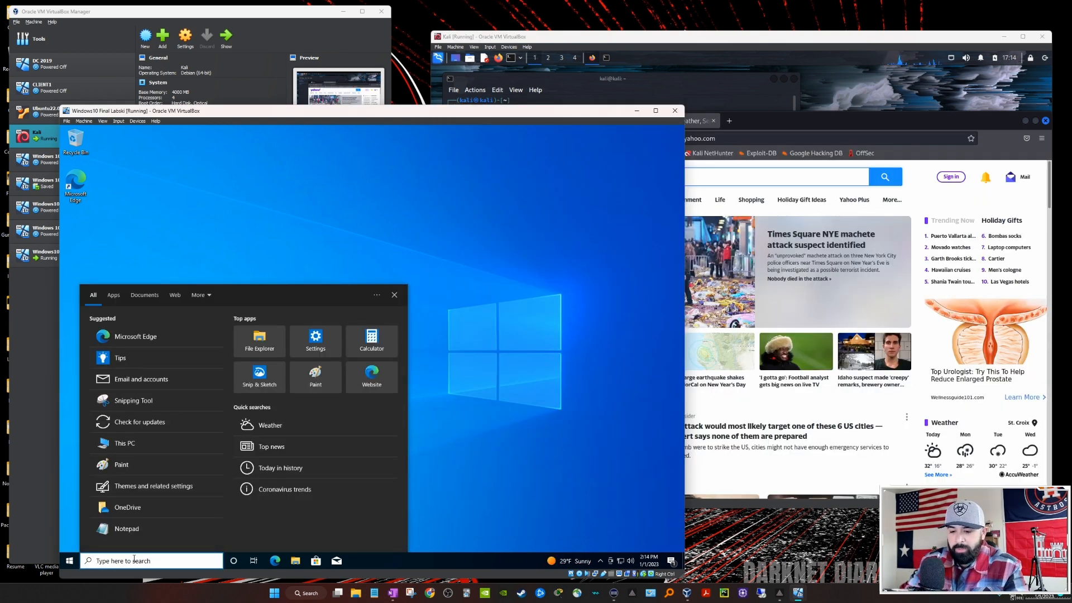
type("cmd")
key("Return")
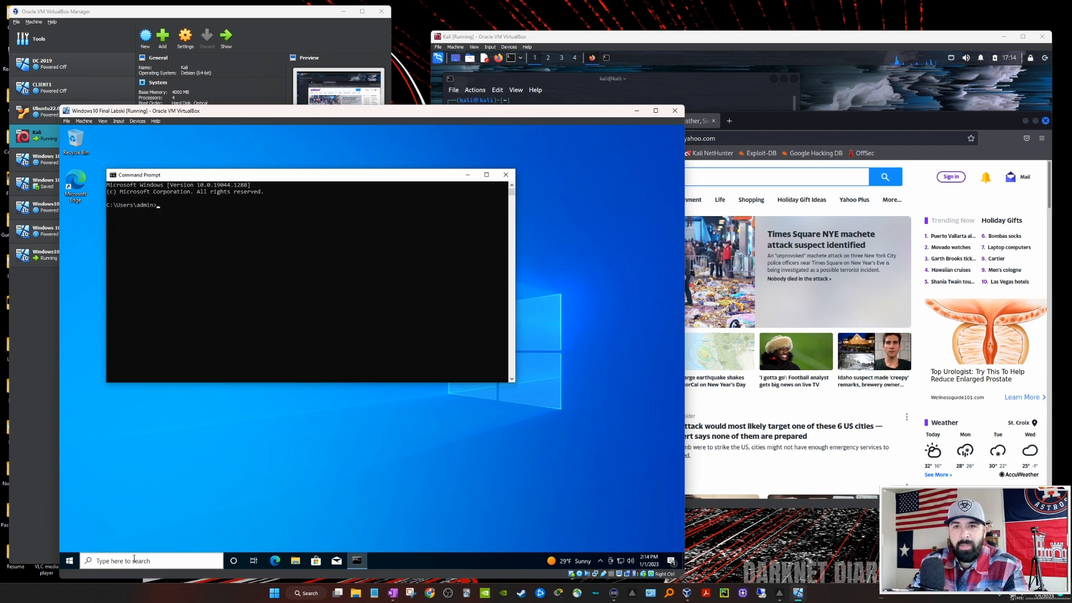
type("dir")
key("Return")
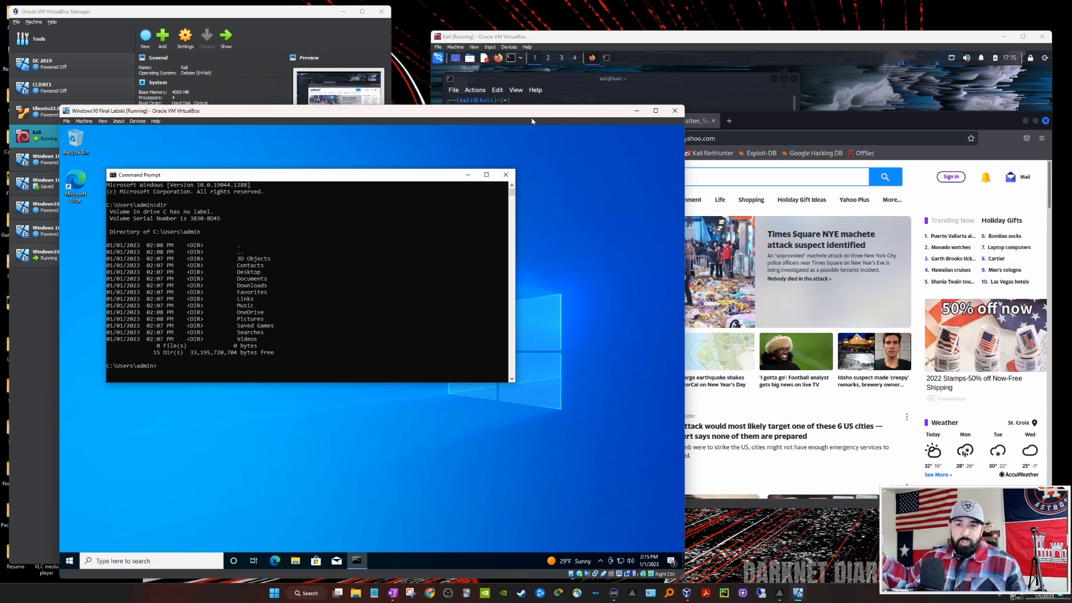
left_click(295, 30)
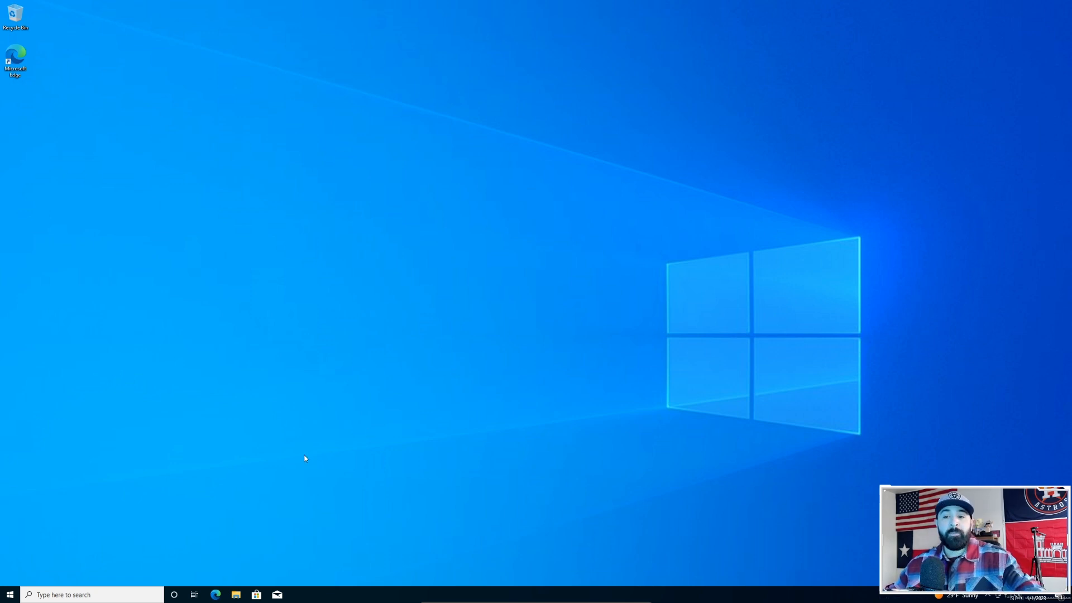
left_click(235, 595)
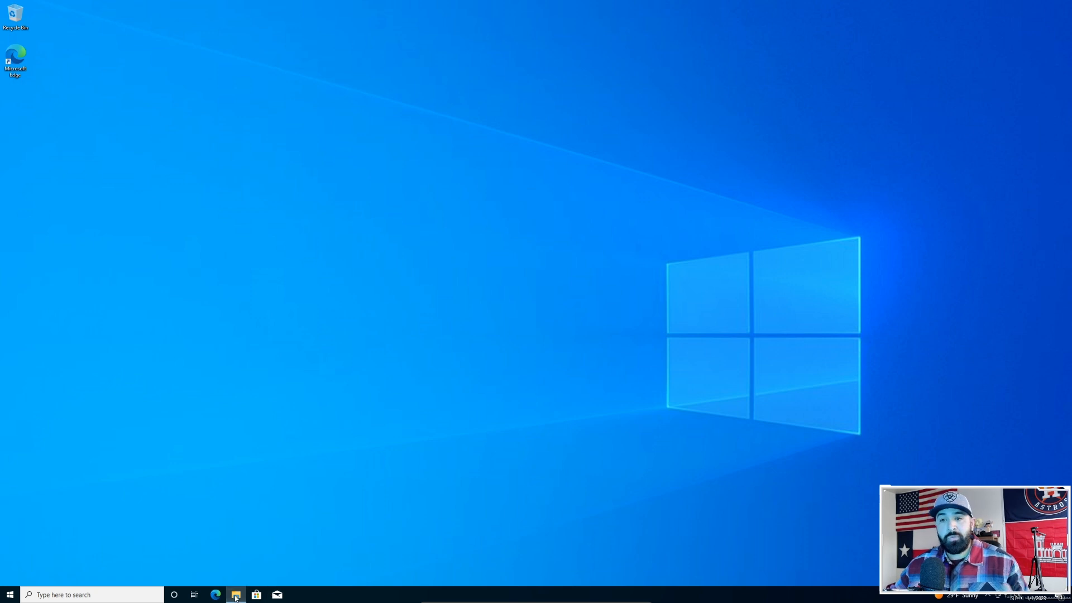
left_click(766, 170)
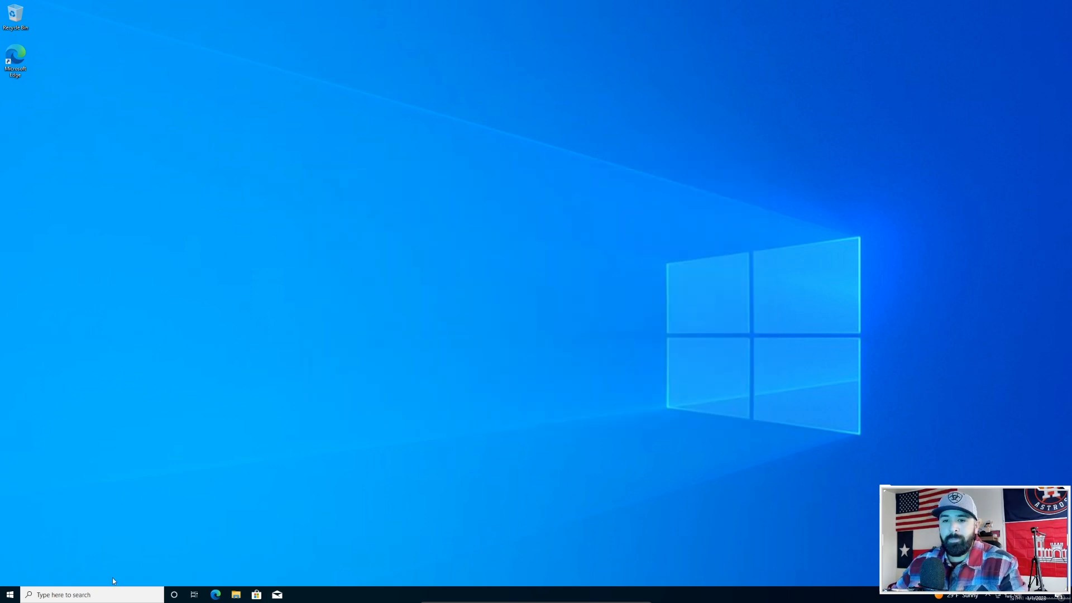
Open Control Panel in the Windows 10 virtual machine and view its installed programs under Programs and Features
left_click(108, 597)
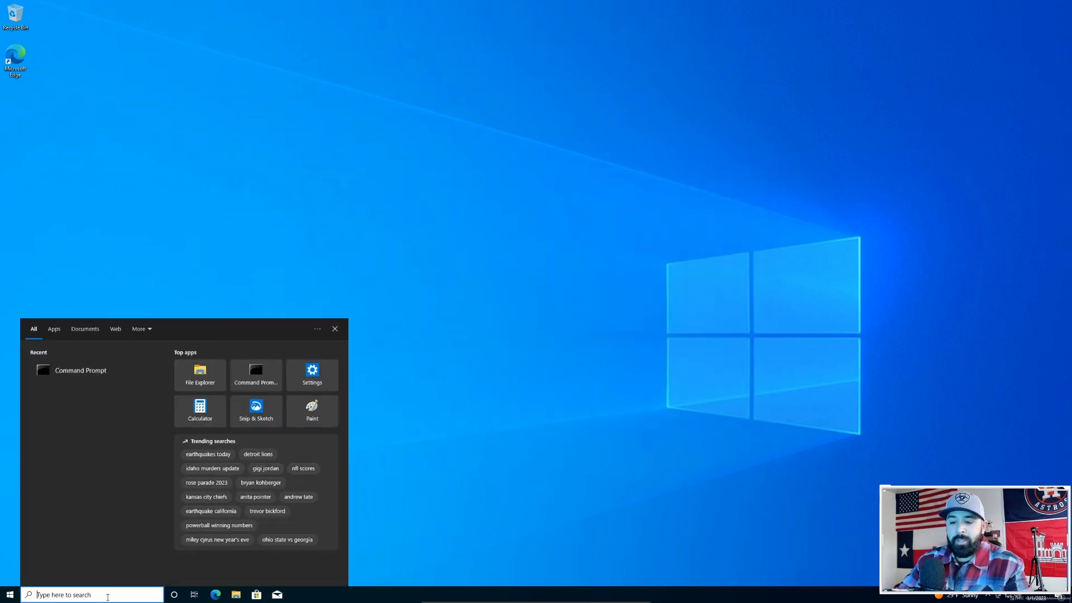
type("control")
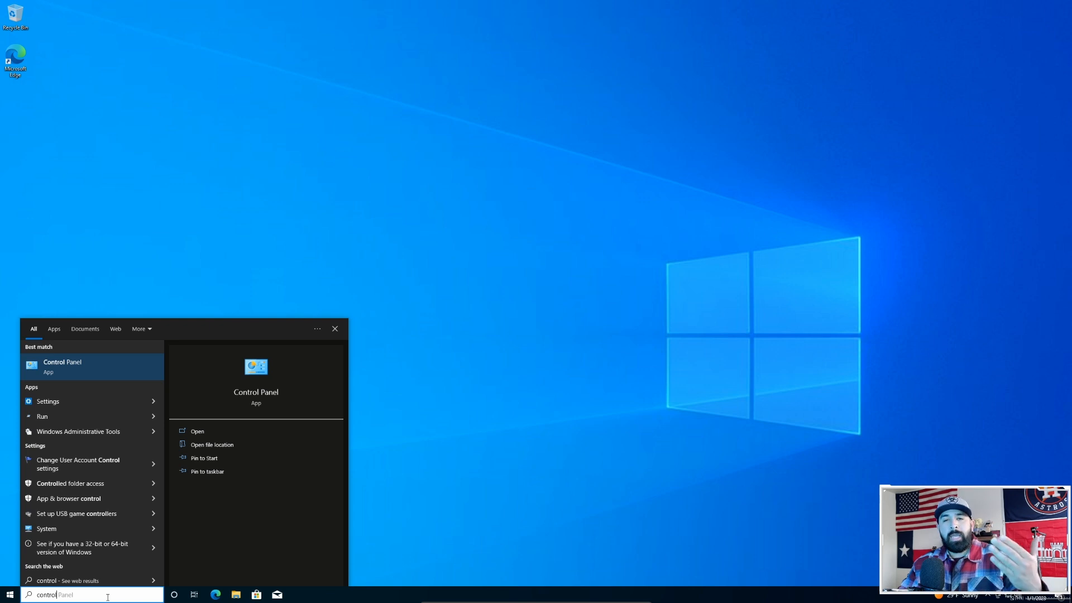
key("Return")
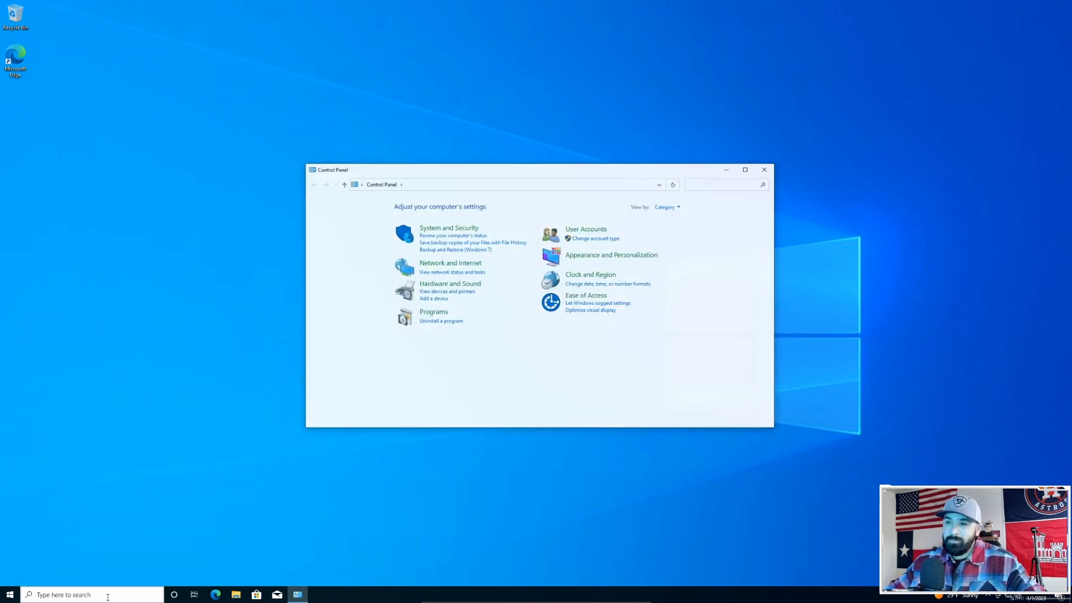
left_click(435, 314)
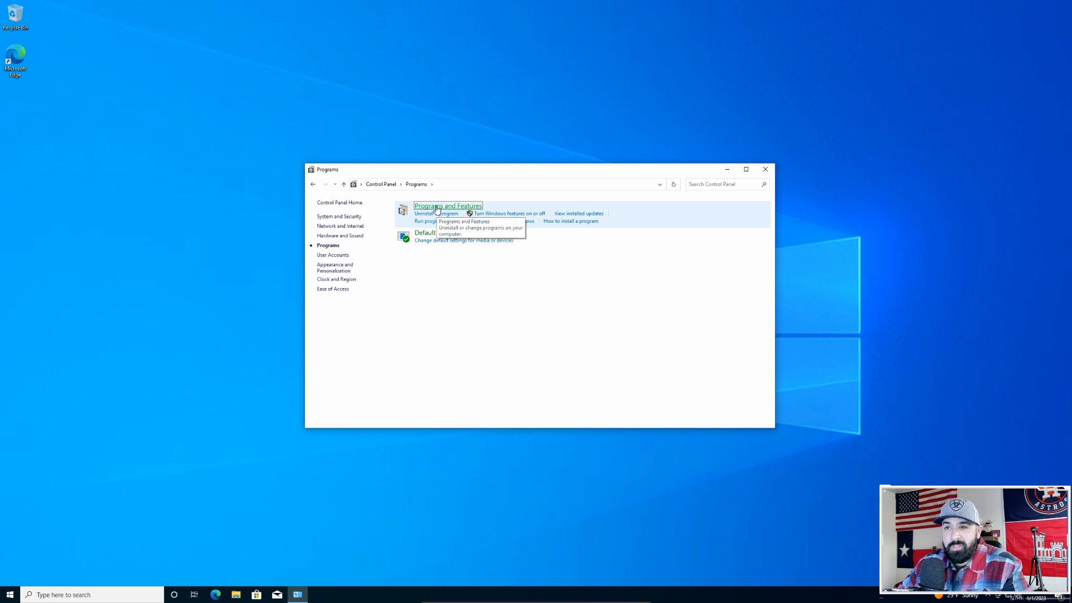
left_click(438, 210)
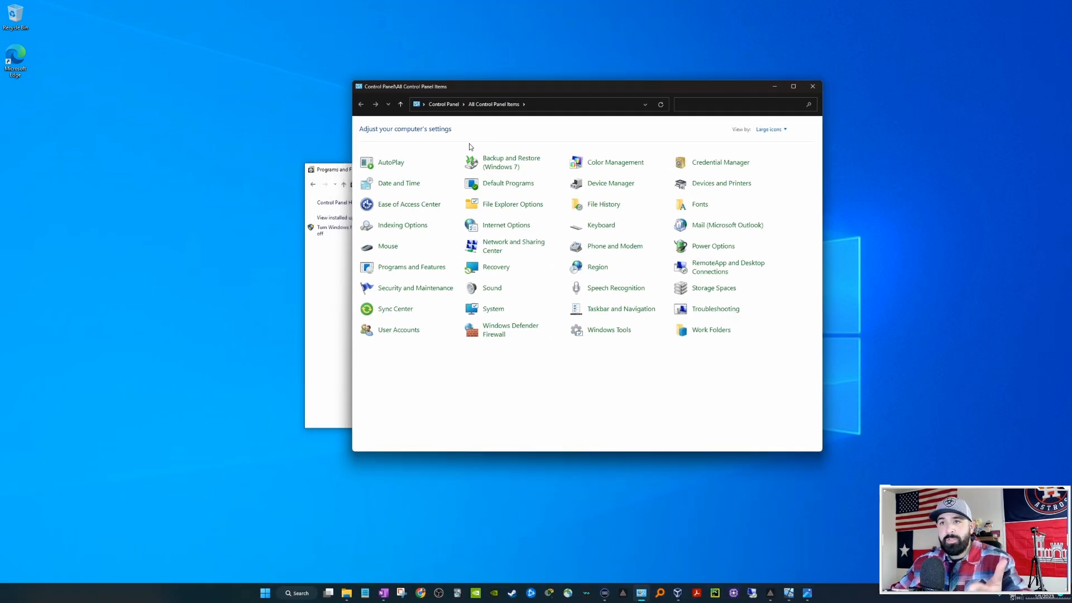
Review the host computer's installed programs in Programs and Features and close the window
left_click(390, 274)
scroll(515, 317, "down", 8)
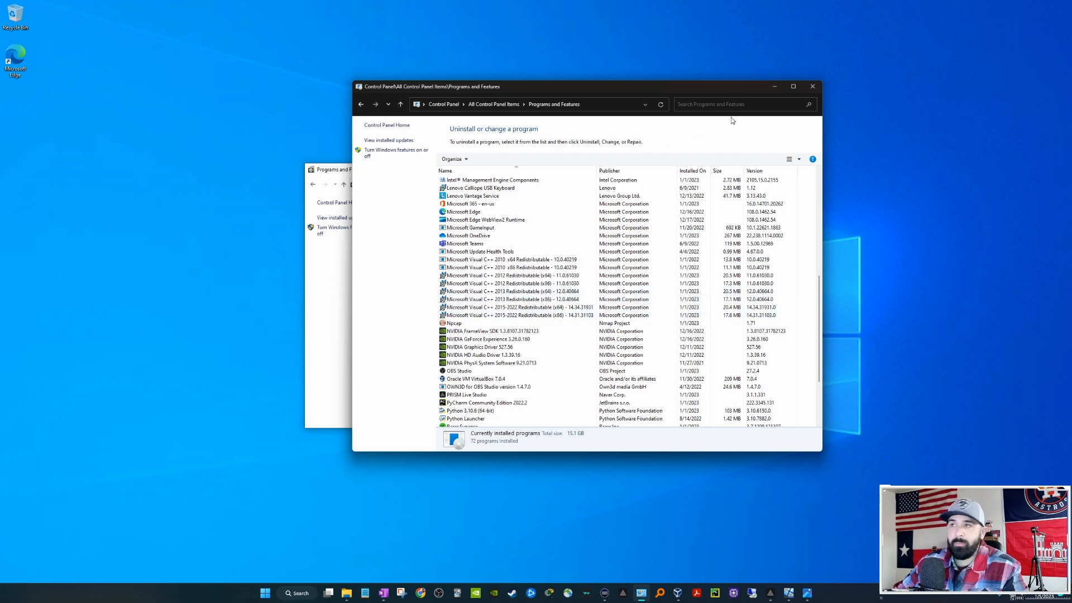
left_click(812, 86)
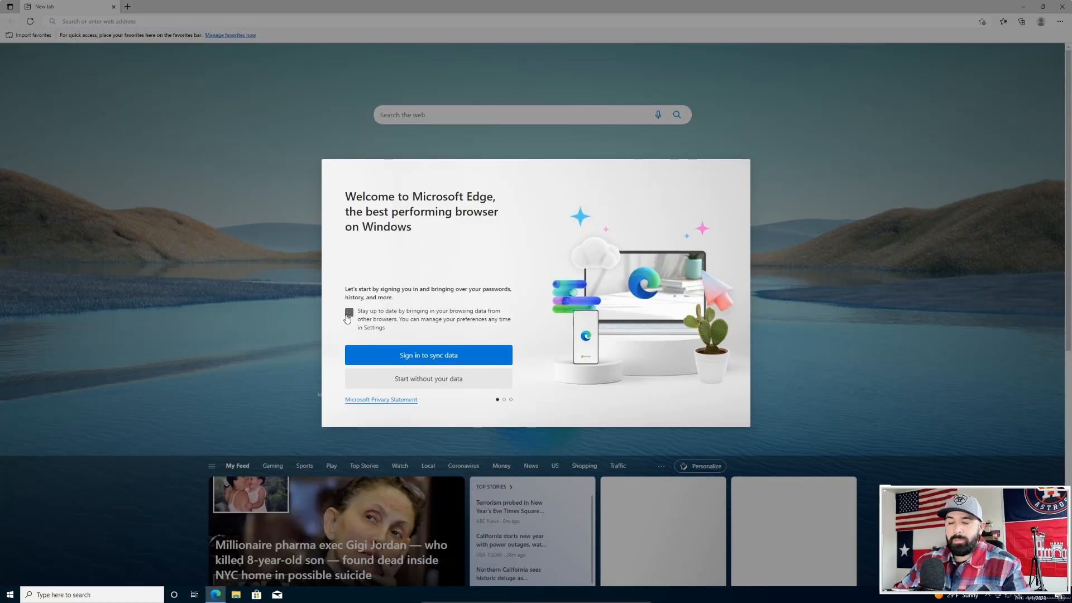
Finish the Microsoft Edge first-run setup without syncing or importing data, and decline the option to make the Microsoft experience more useful
left_click(411, 379)
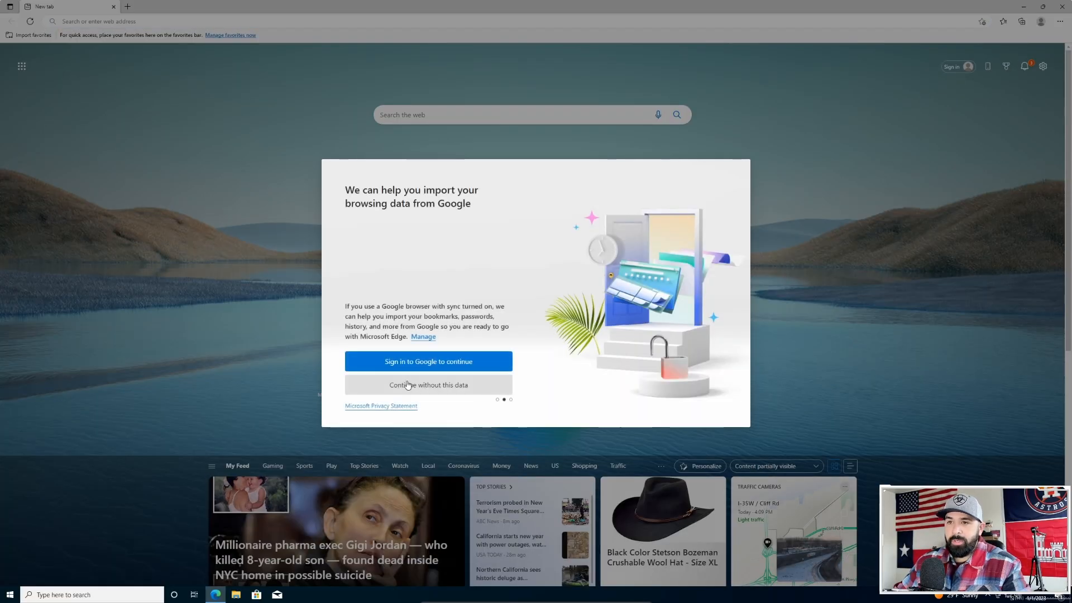
left_click(421, 385)
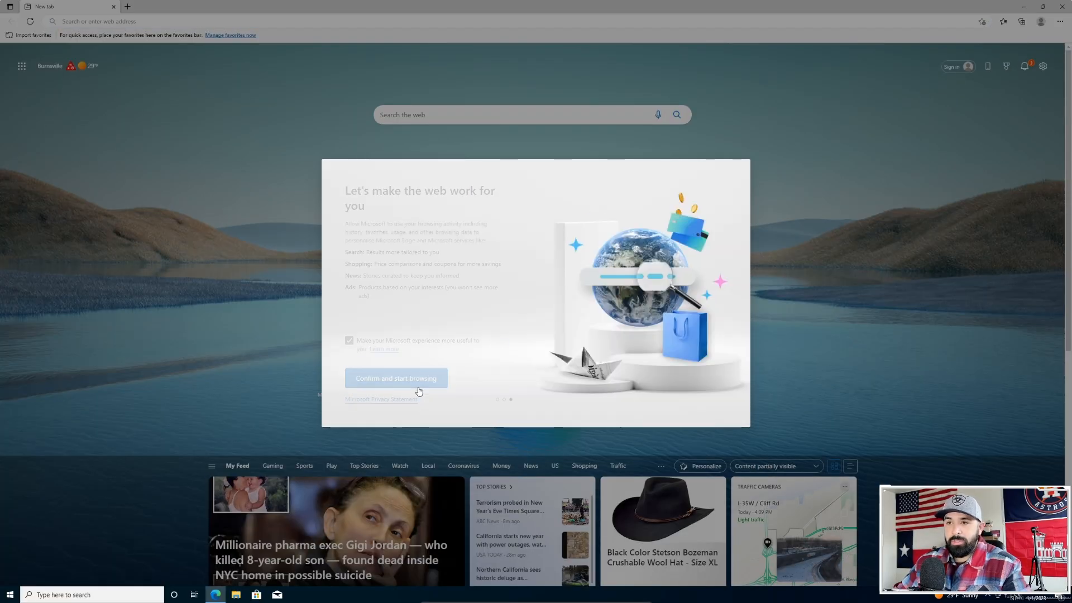
left_click(349, 341)
left_click(395, 379)
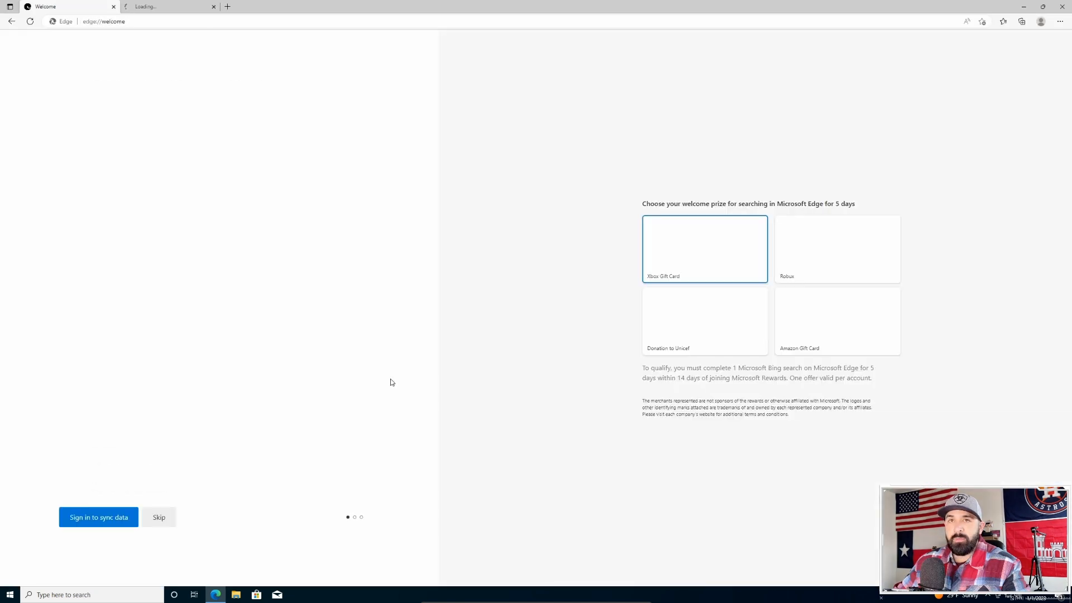
Search the web for microsoft visual c++ and open the Microsoft Visual C++ Redistributable latest supported downloads page
left_click(168, 26)
type("microsof")
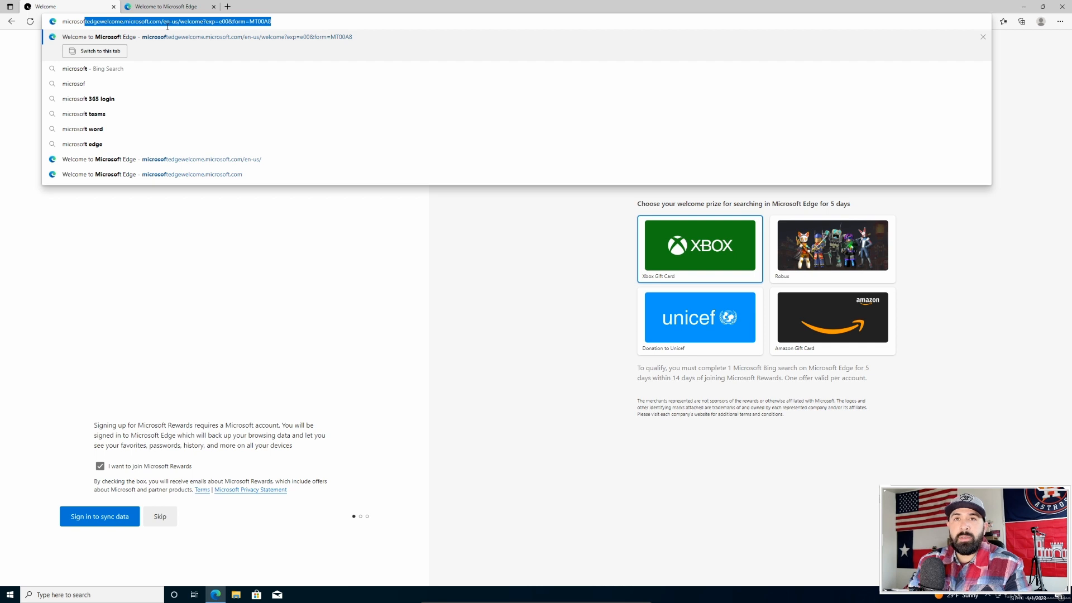
type("t visual")
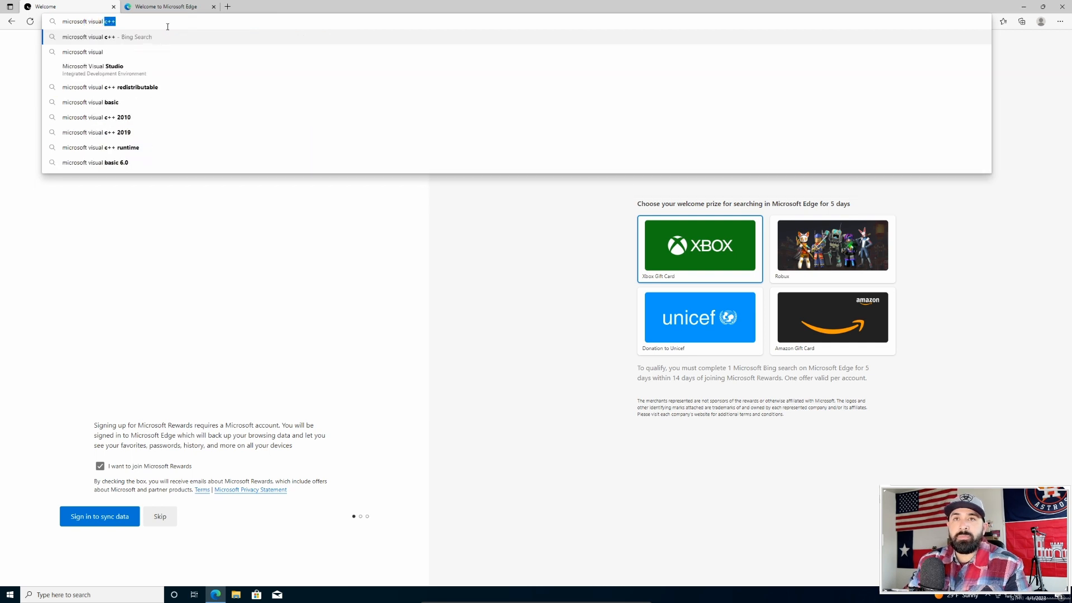
key("Return")
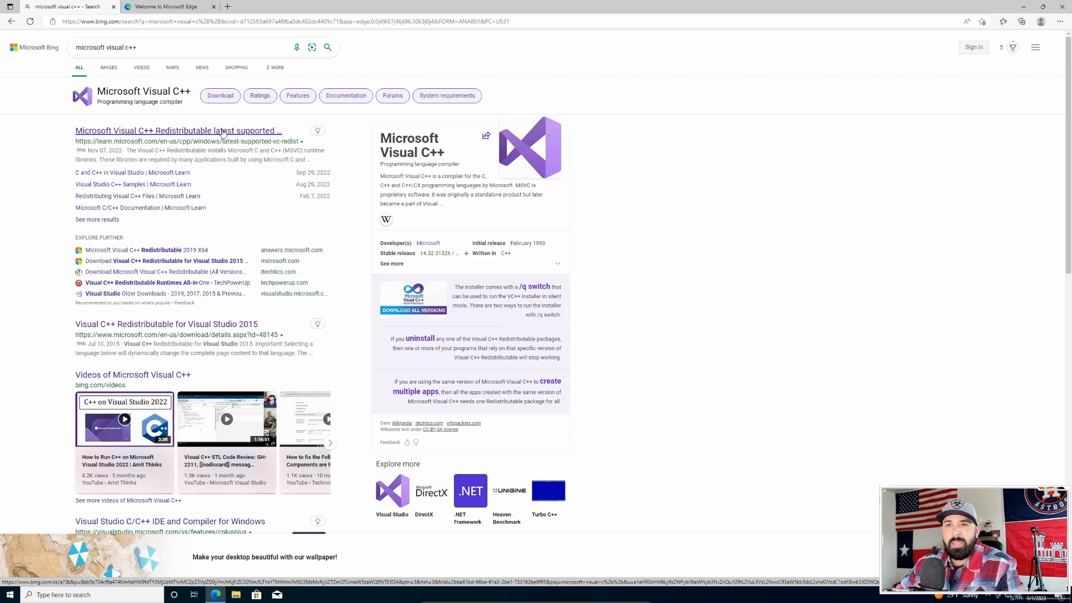
left_click(226, 131)
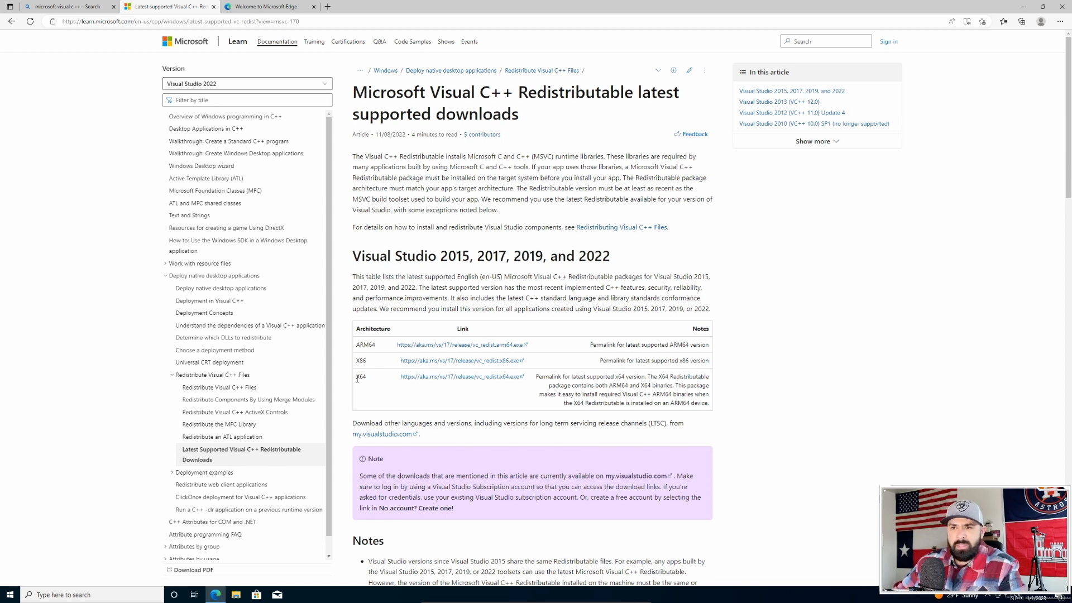
Download VC_redist.x64.exe and install the Visual C++ 2015-2022 Redistributable (x64), accepting the license terms and allowing changes to the device
left_click(460, 380)
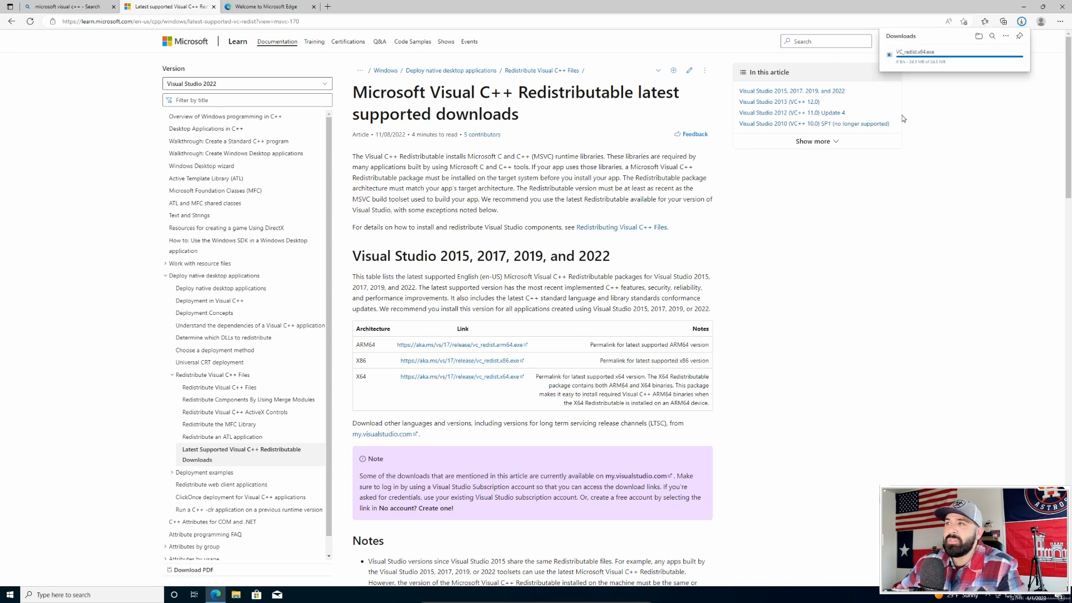
left_click(906, 60)
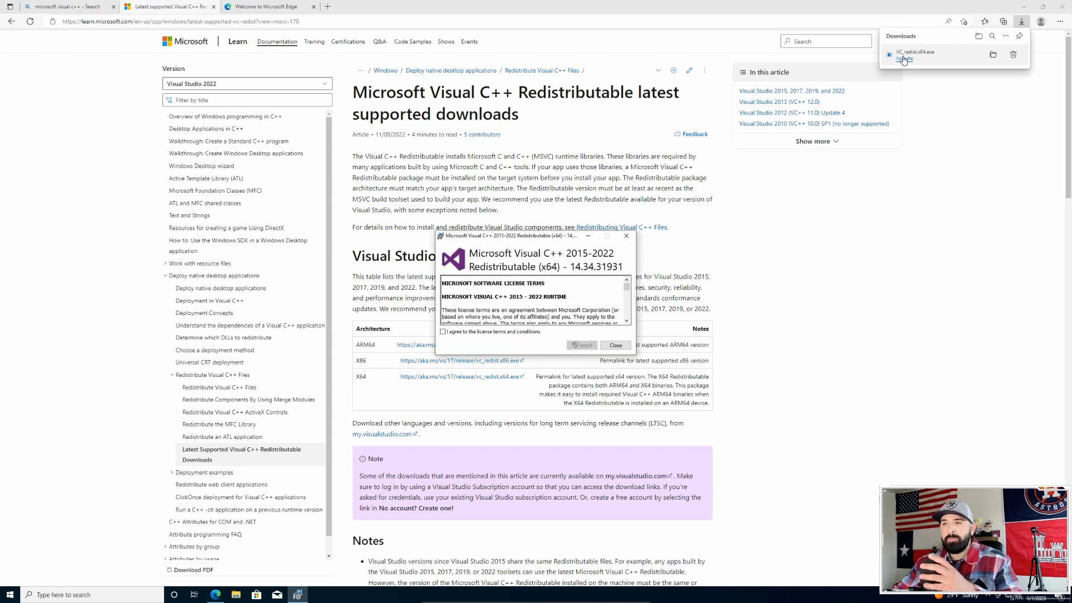
left_click(444, 332)
left_click(583, 345)
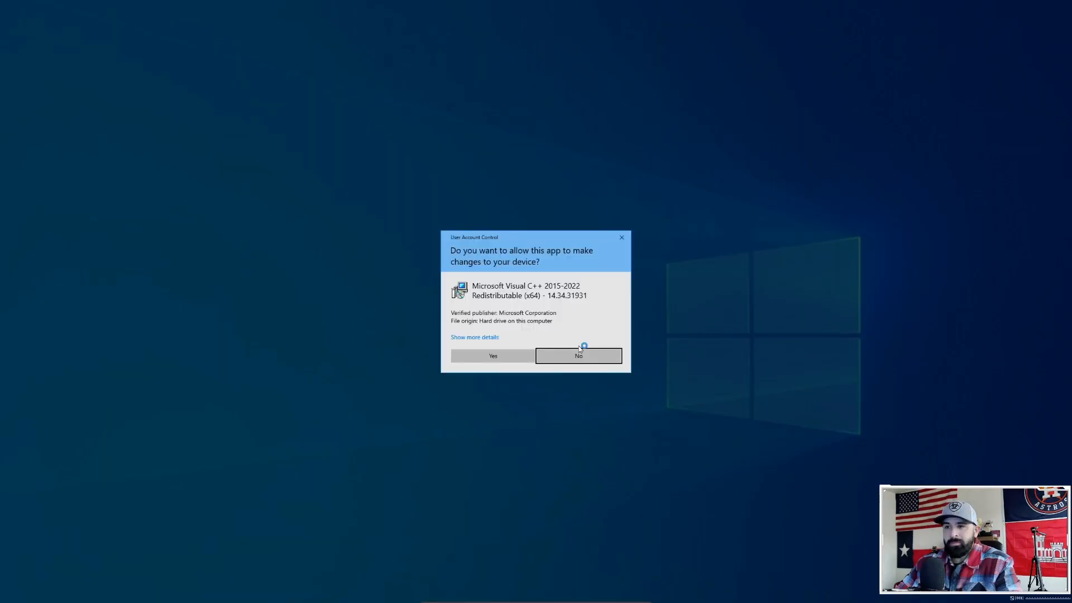
left_click(507, 359)
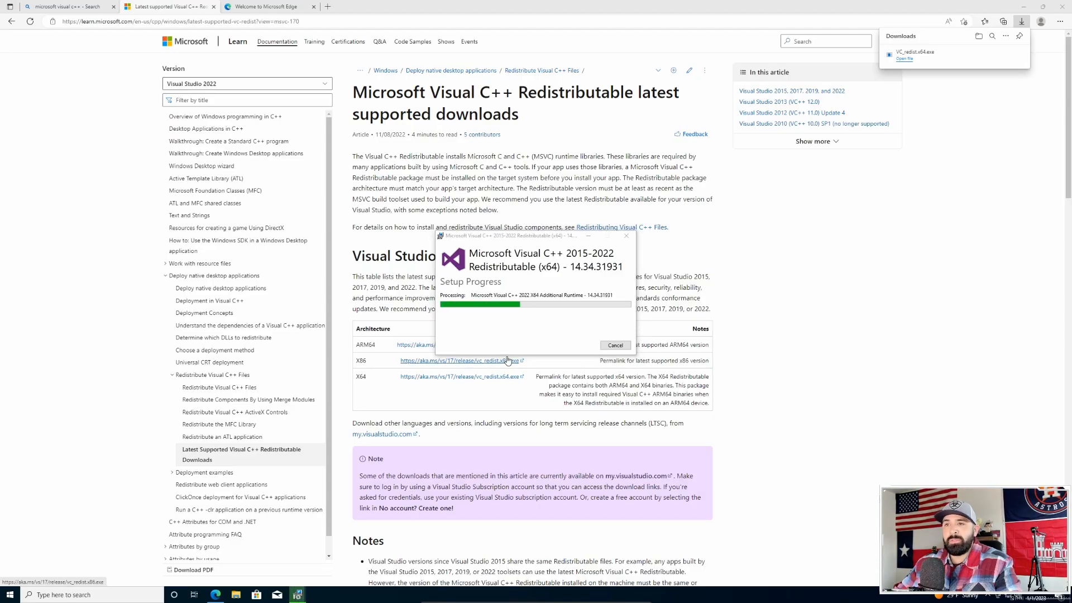
left_click(616, 345)
Open Control Panel in the virtual machine and switch its view to large icons
left_click(90, 595)
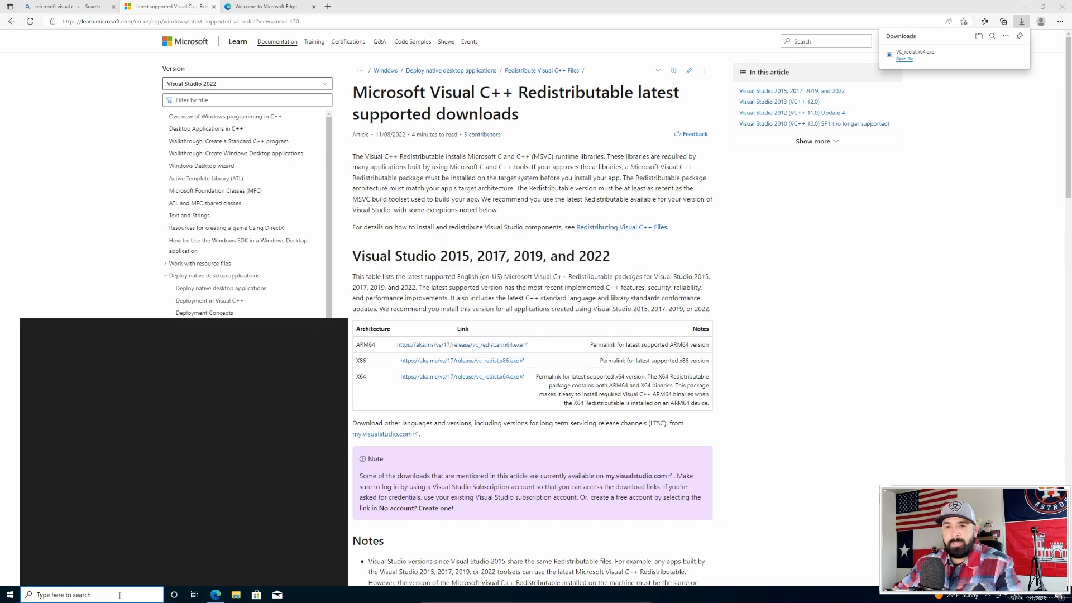
left_click(85, 371)
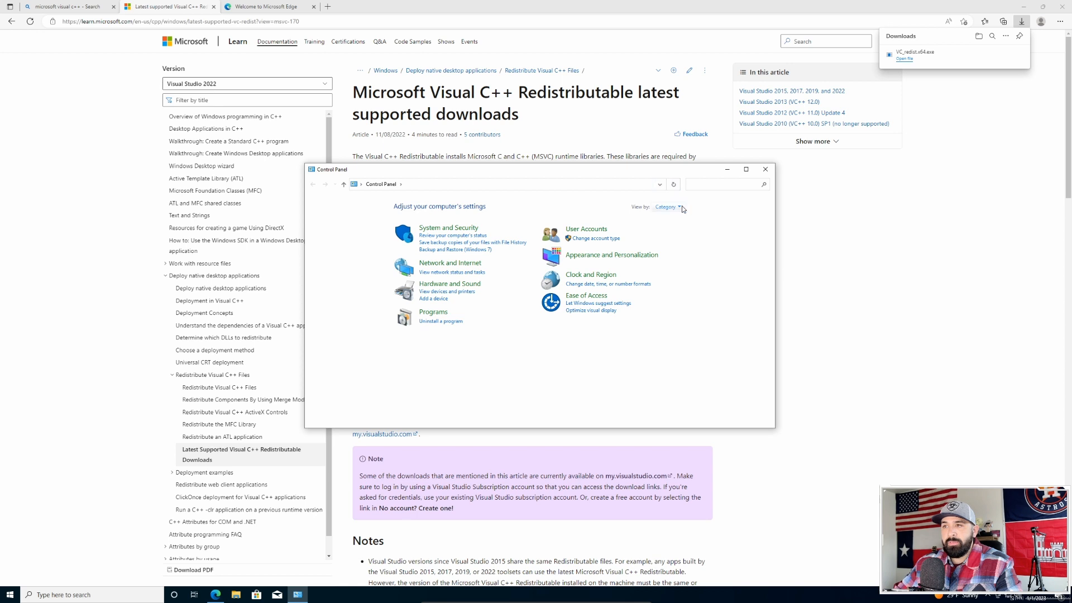
left_click(666, 207)
left_click(682, 232)
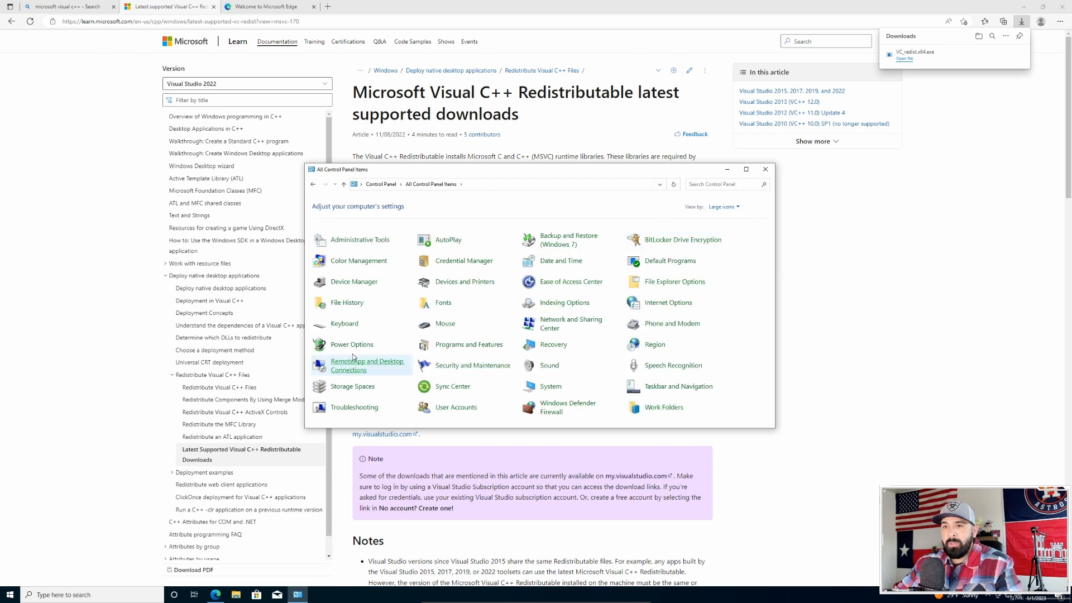
Check Programs and Features for the Visual C++ Redistributable entry, fitting the Name column to its contents and refreshing the list
left_click(476, 347)
left_click(469, 273)
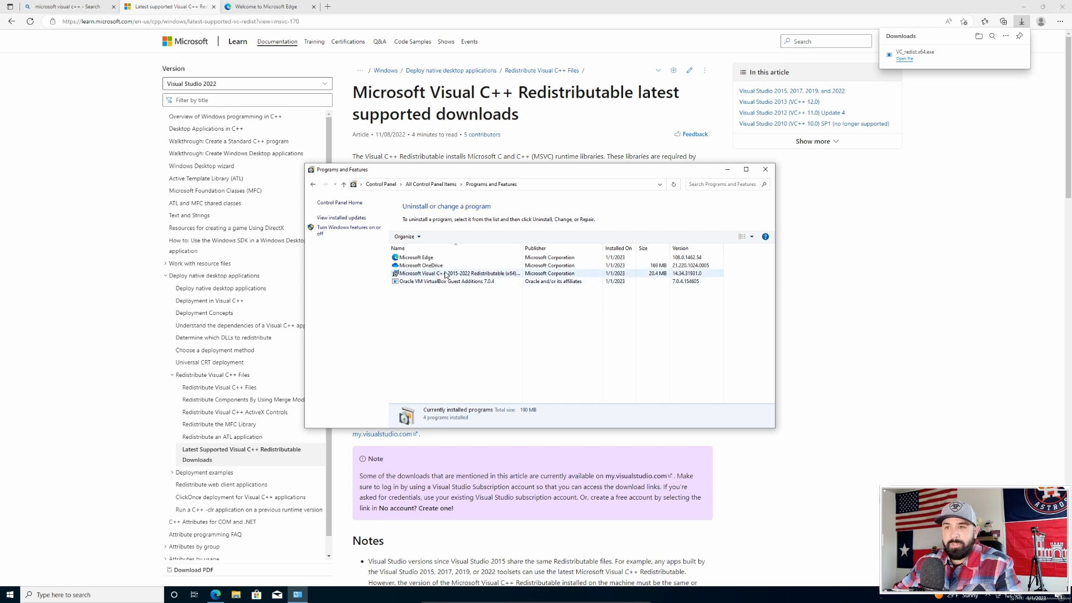
double_click(524, 247)
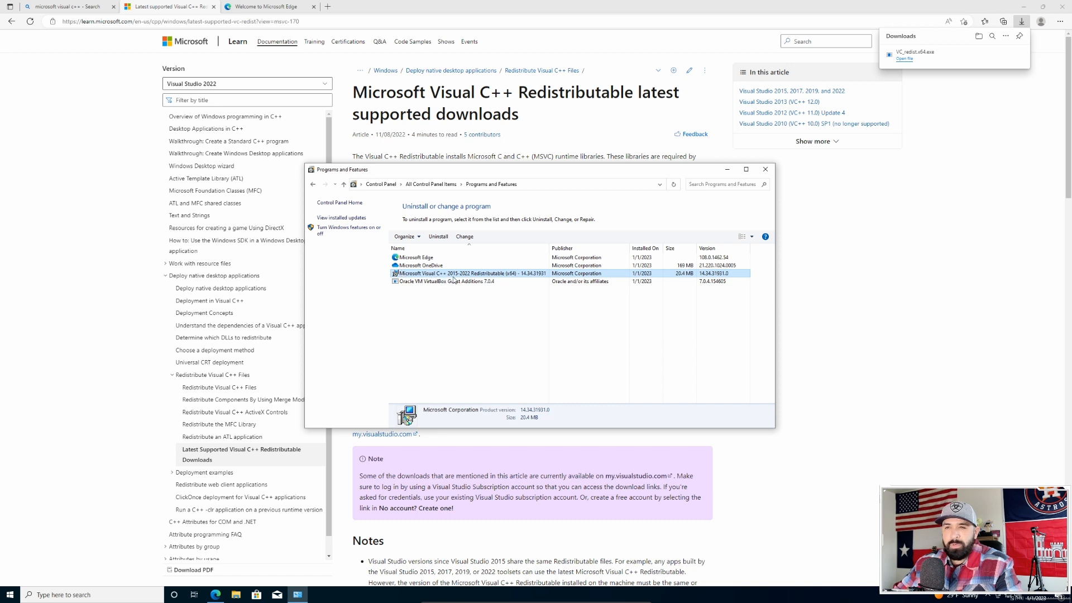
left_click(674, 184)
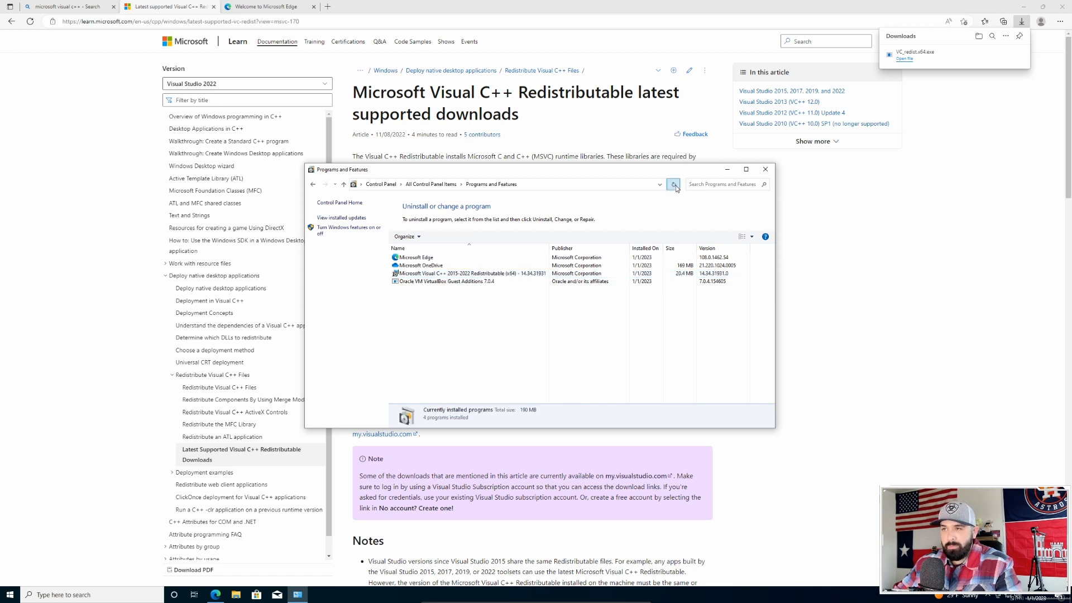
Close Programs and Features, search the web for python, and open the Python.org website
left_click(765, 170)
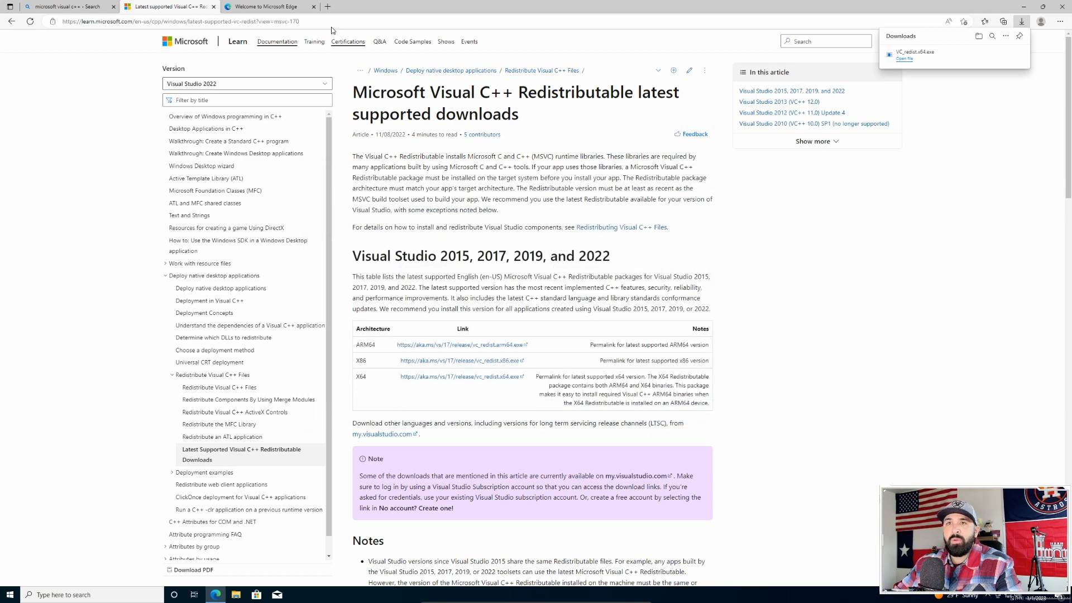
left_click(283, 8)
left_click(306, 20)
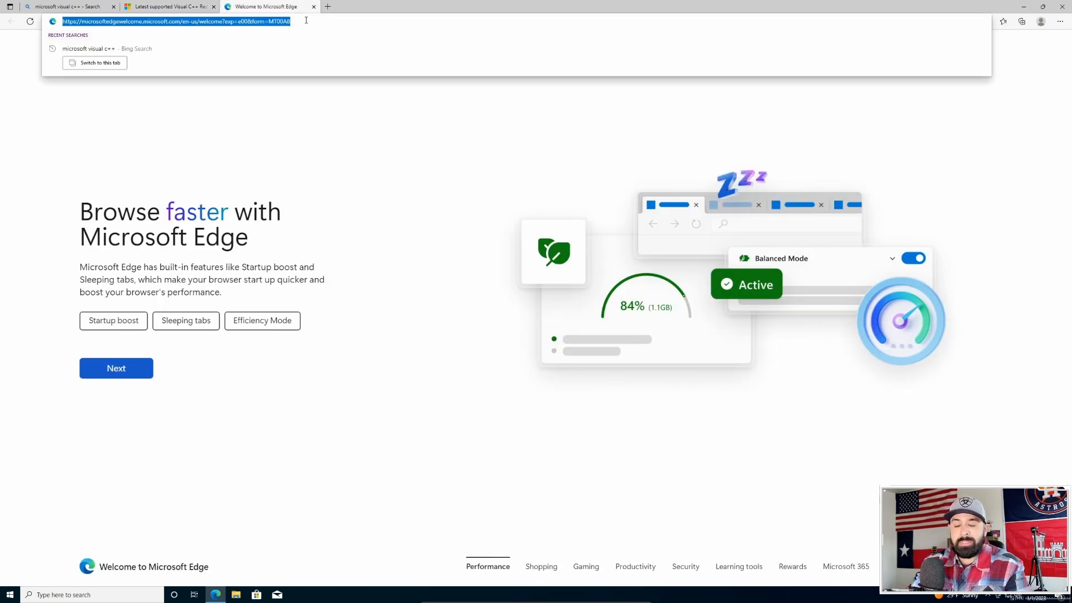
type("python")
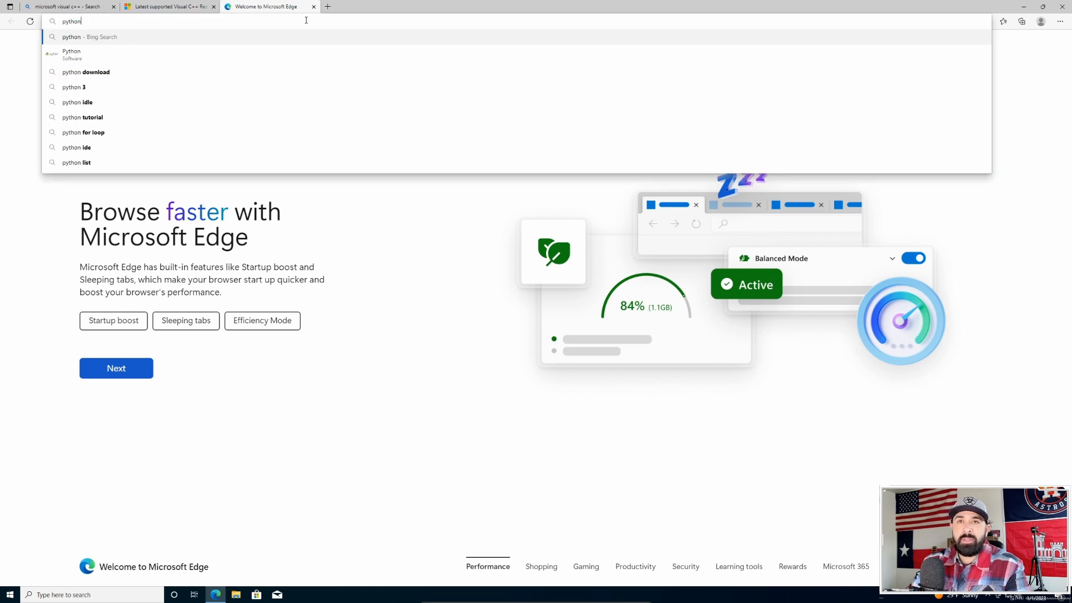
key("Return")
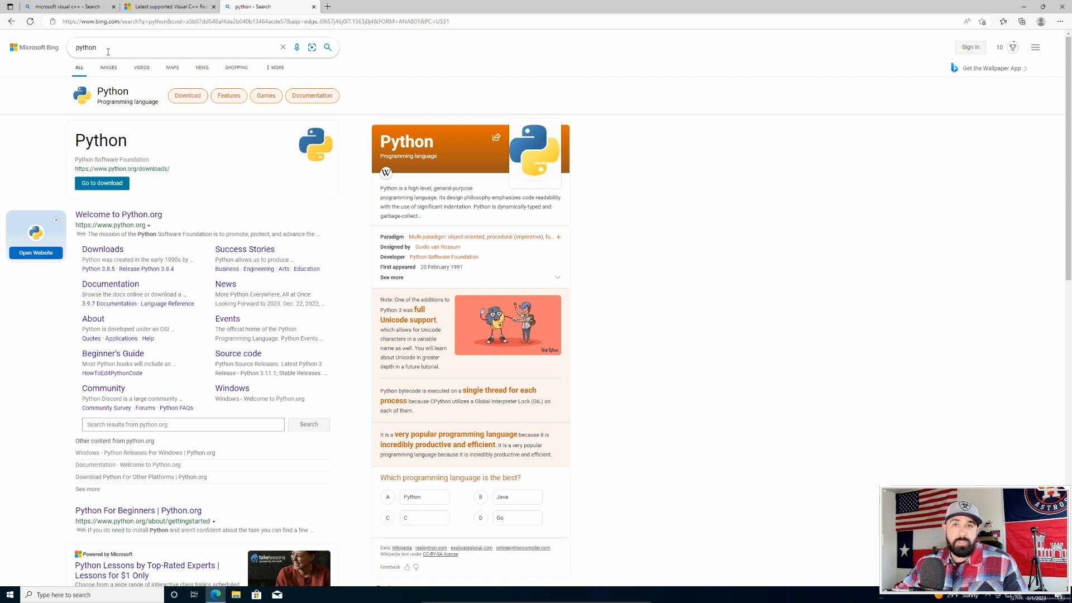
left_click(102, 216)
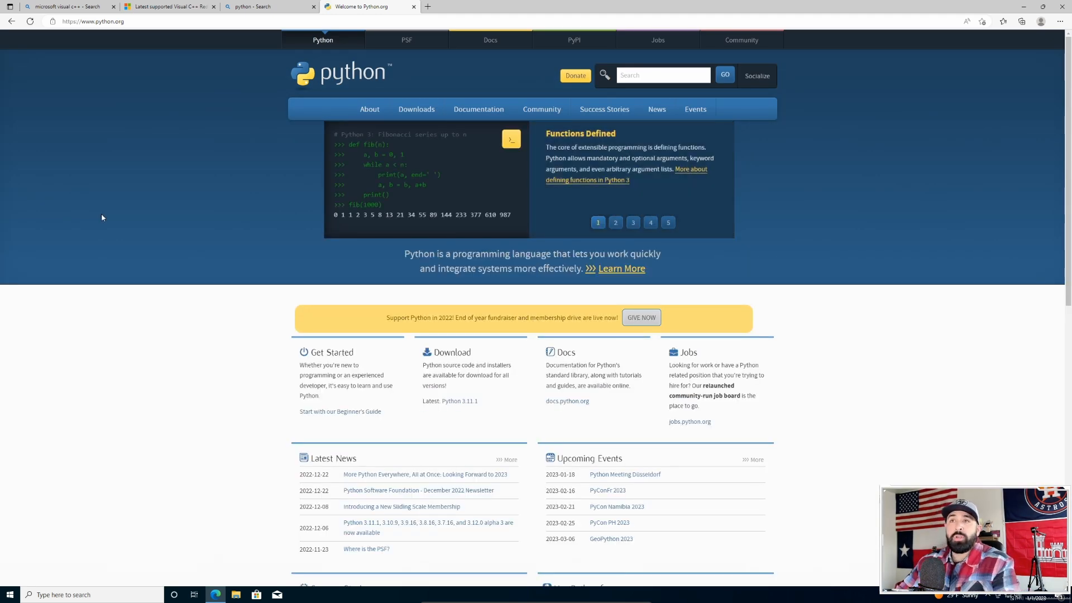
Download Python 3.11.1 for Windows from Python.org and launch its installer
mouse_move(418, 110)
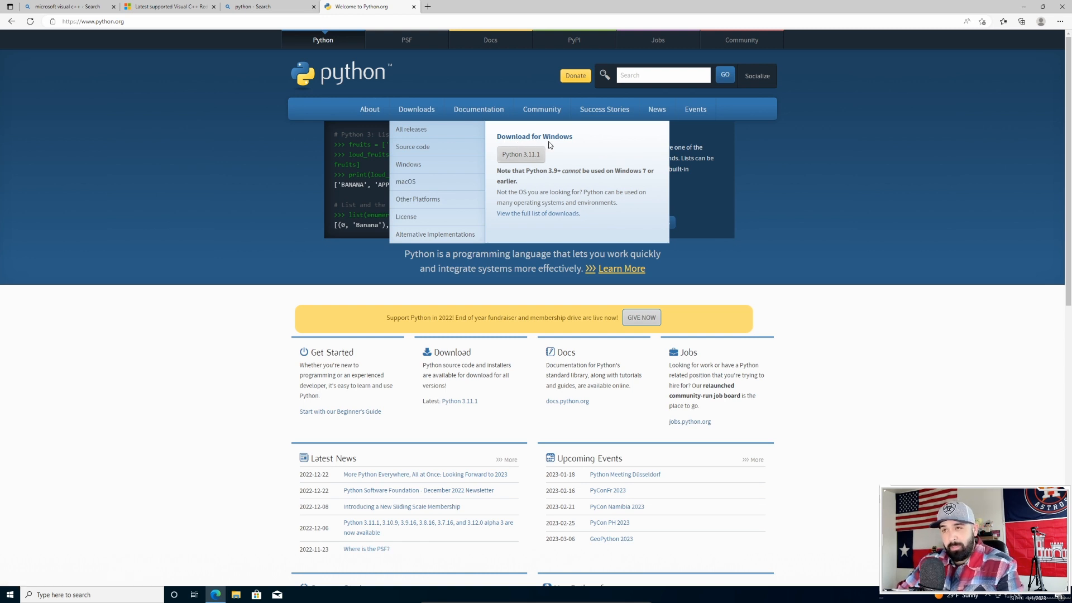
left_click(529, 154)
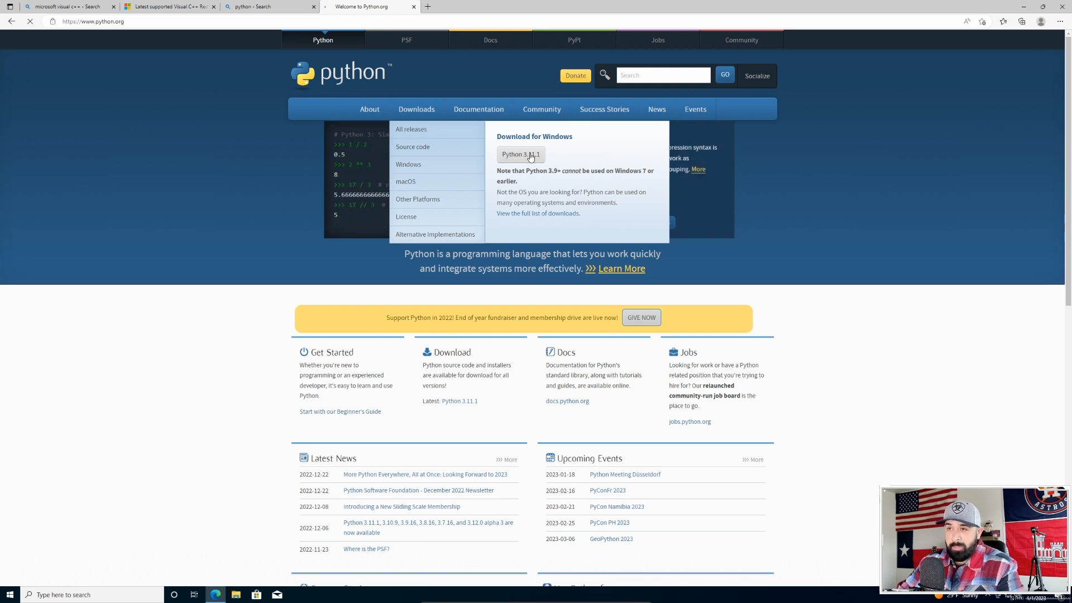
left_click(905, 59)
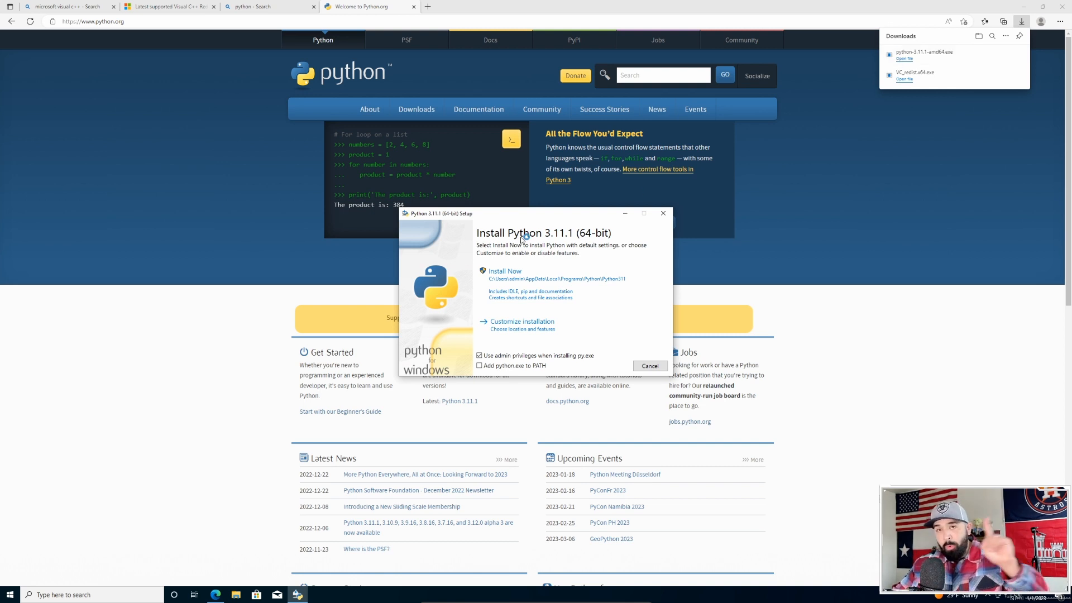
Install Python 3.11.1 with python.exe added to PATH, allow changes to the device, and close the setup
key("super+Home")
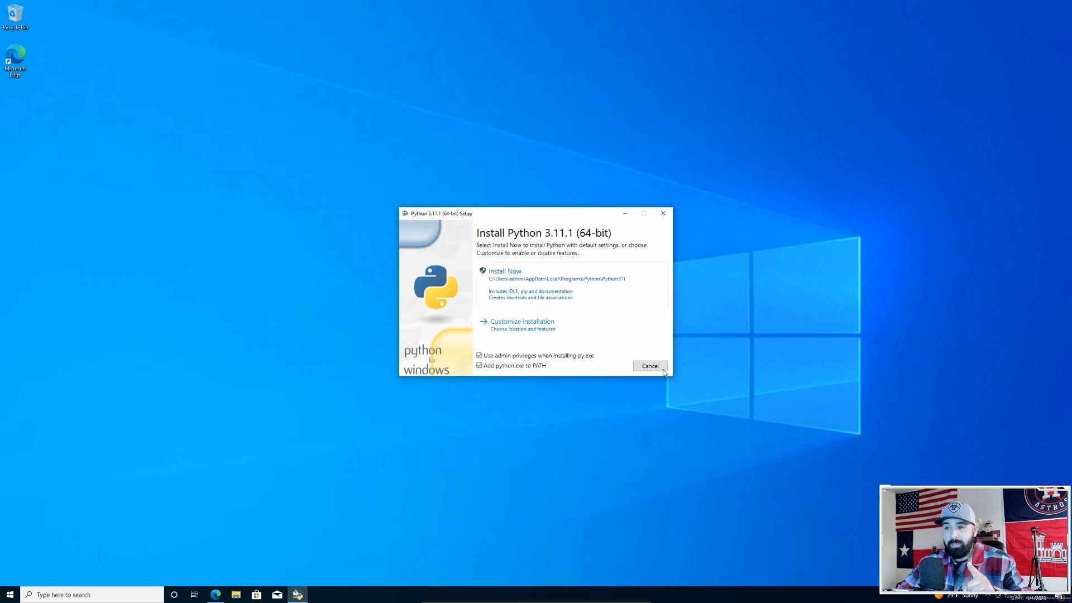
left_click(525, 281)
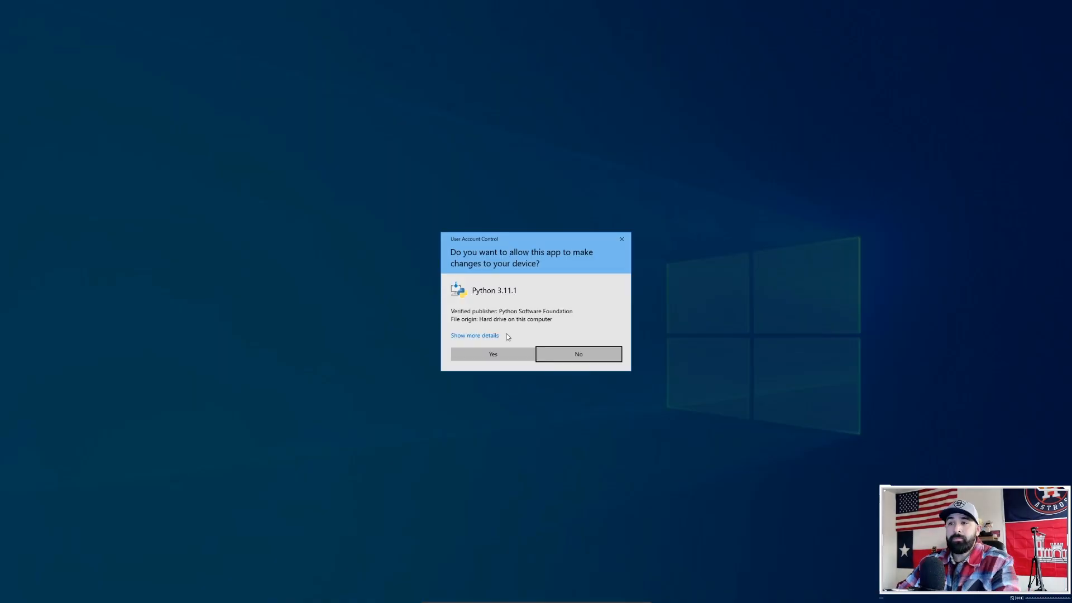
left_click(497, 353)
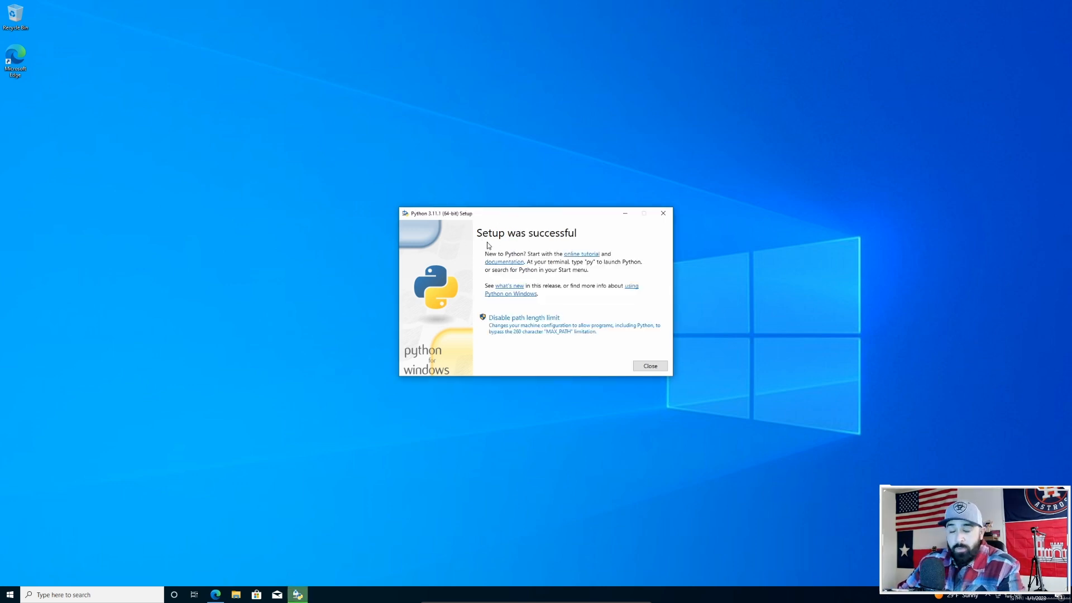
left_click(648, 369)
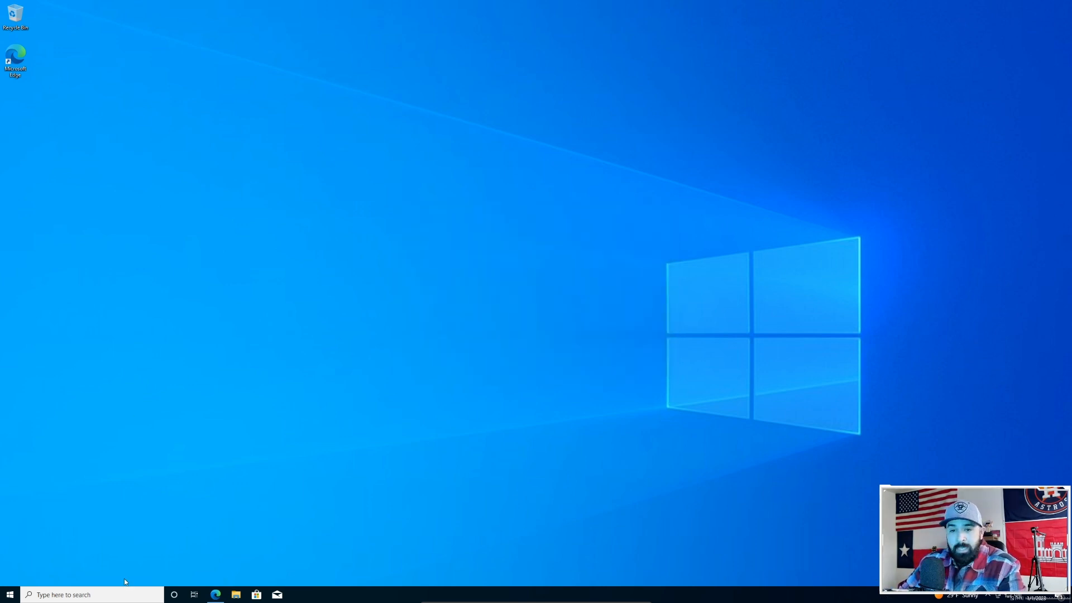
Find cmd with the Windows search and run Command Prompt as administrator
left_click(112, 595)
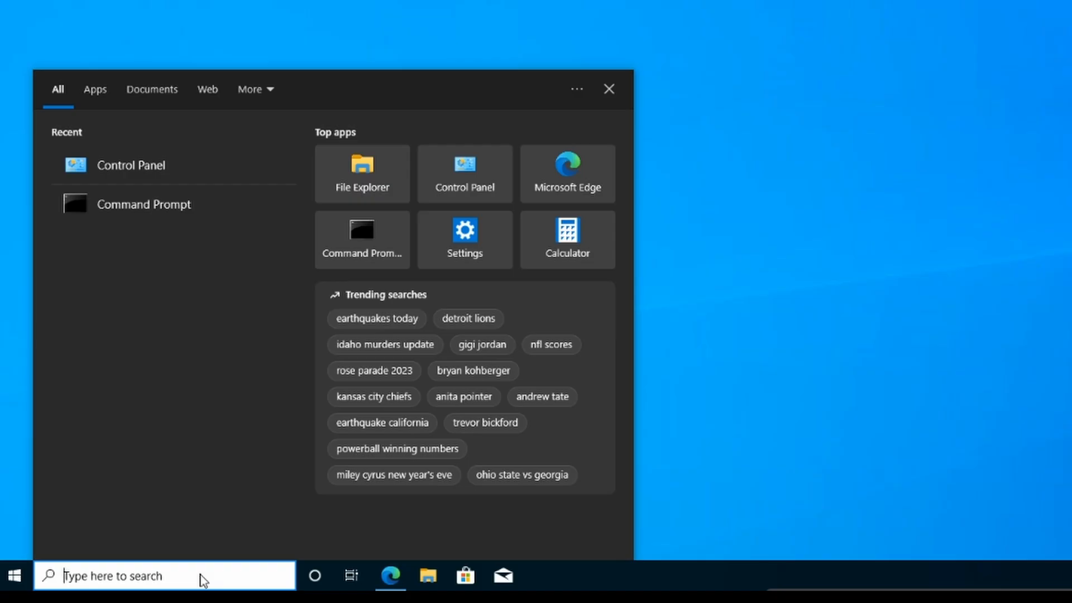
type("cmd")
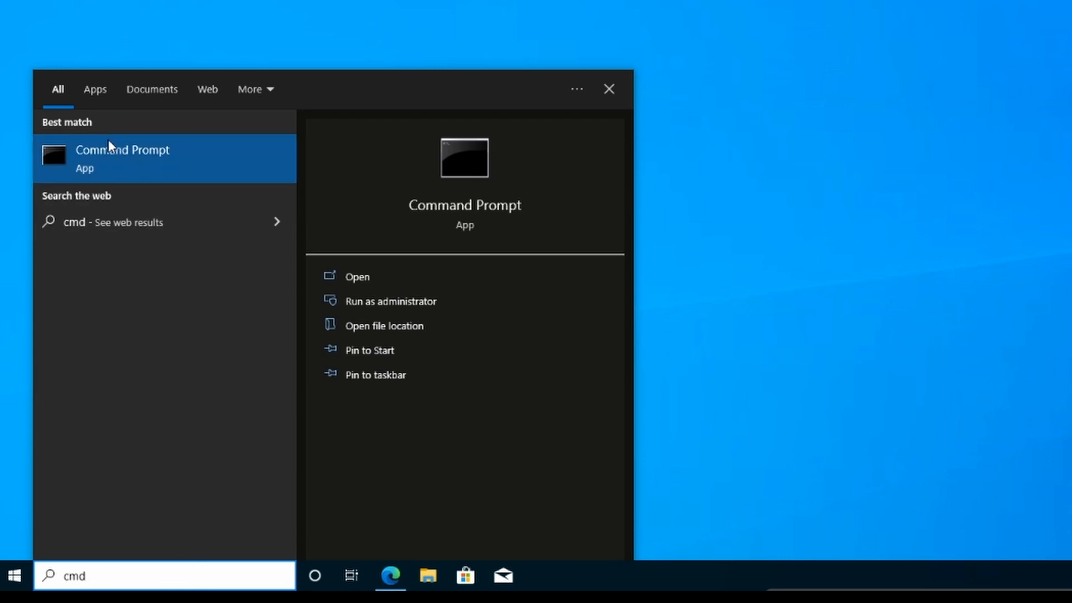
left_click(389, 310)
left_click(491, 350)
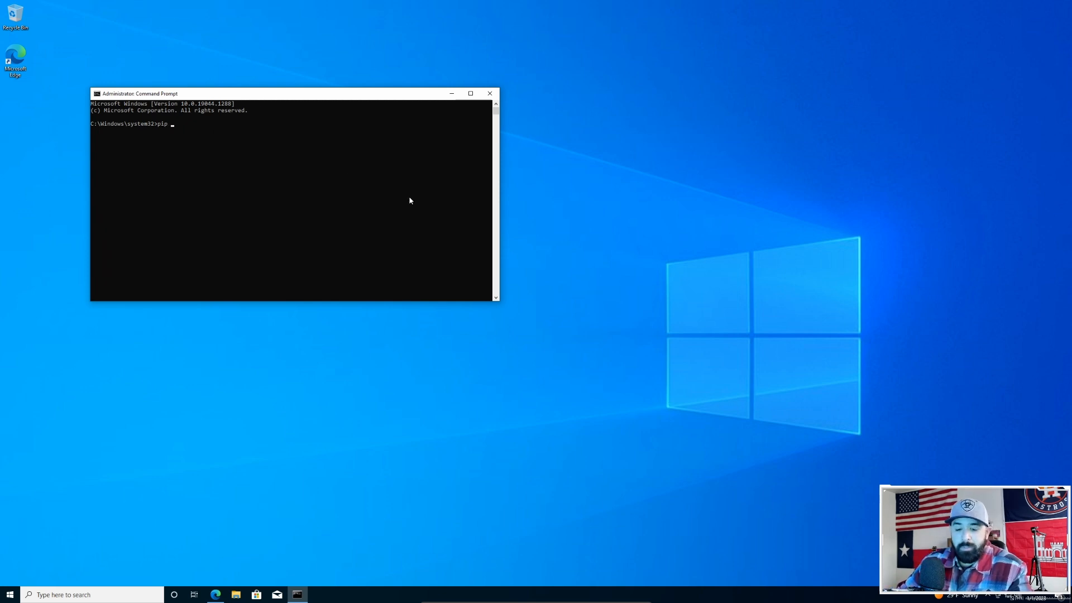
Enlarge the console text, run pip install pywin32, and close the Command Prompt once the package is installed
scroll(300, 175, "up", 3, "ctrl")
scroll(300, 176, "up", 4, "ctrl")
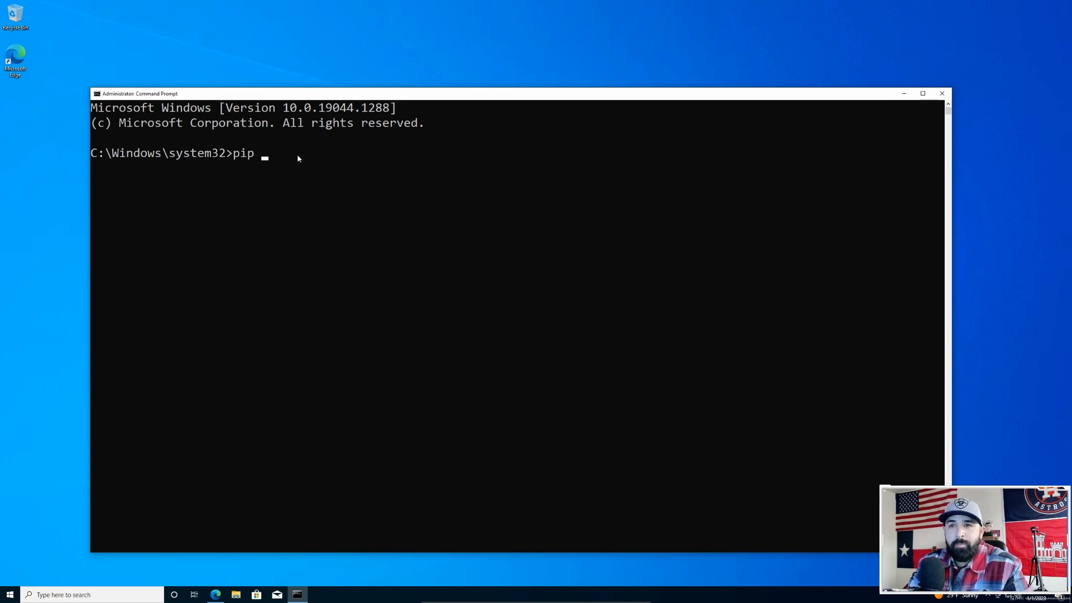
type("install p")
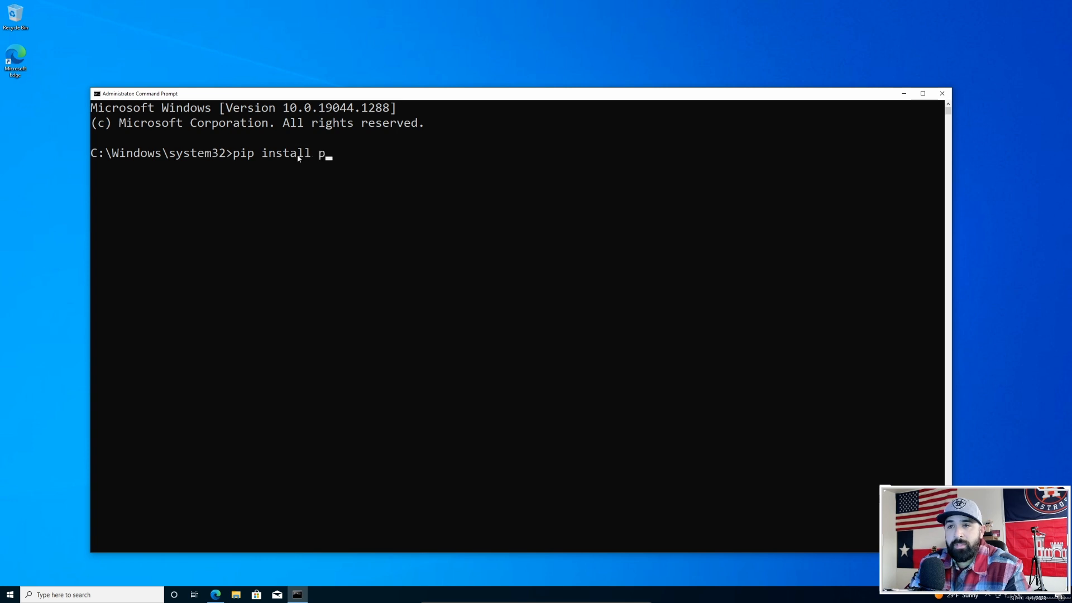
type("ywin32")
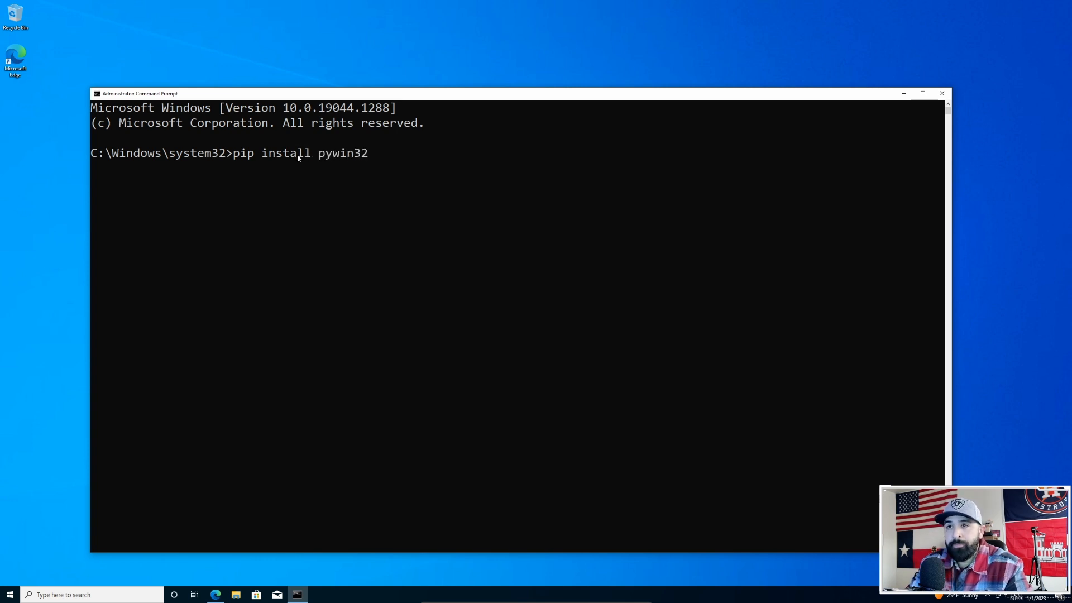
key("Return")
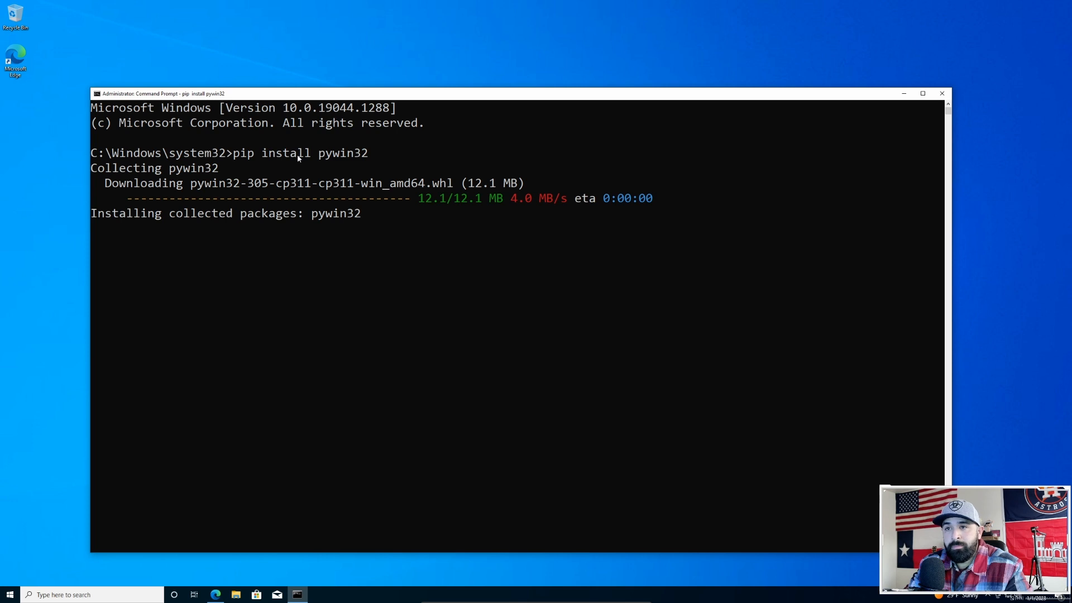
scroll(335, 168, "up", 1)
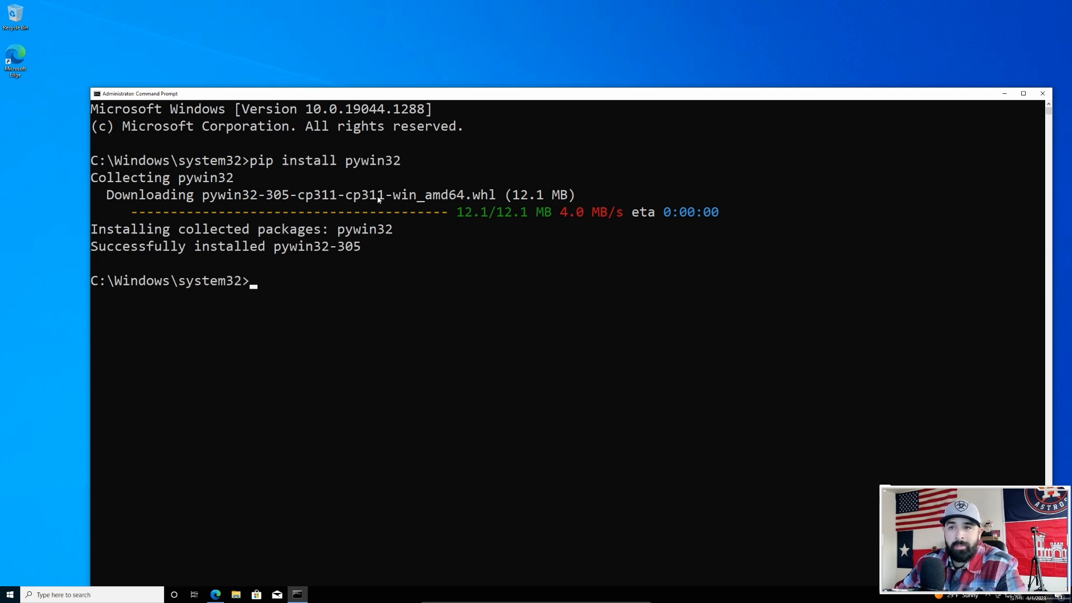
left_click_drag(469, 94, 379, 56)
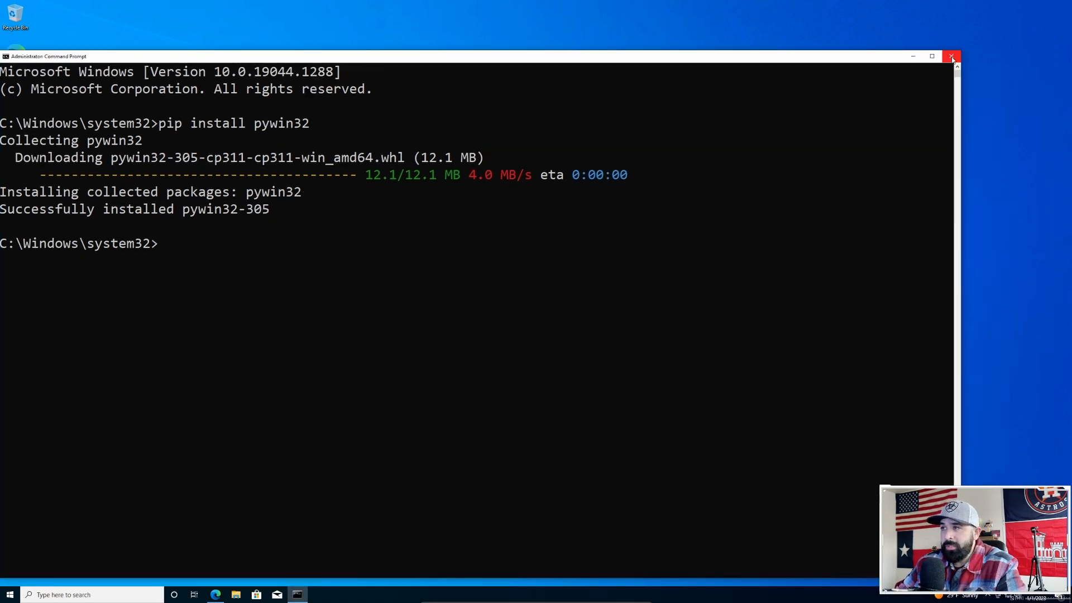
left_click(953, 56)
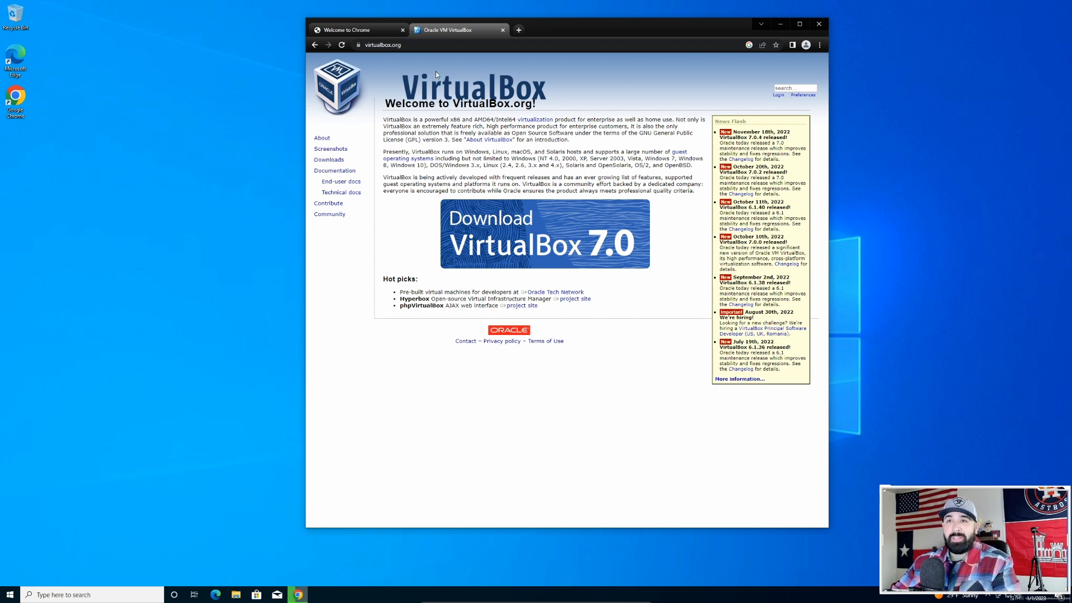
Open the VirtualBox 7.0 downloads page and launch the downloaded 7.0.4 Windows installer, allowing changes to the device and closing the browser
left_click(453, 46)
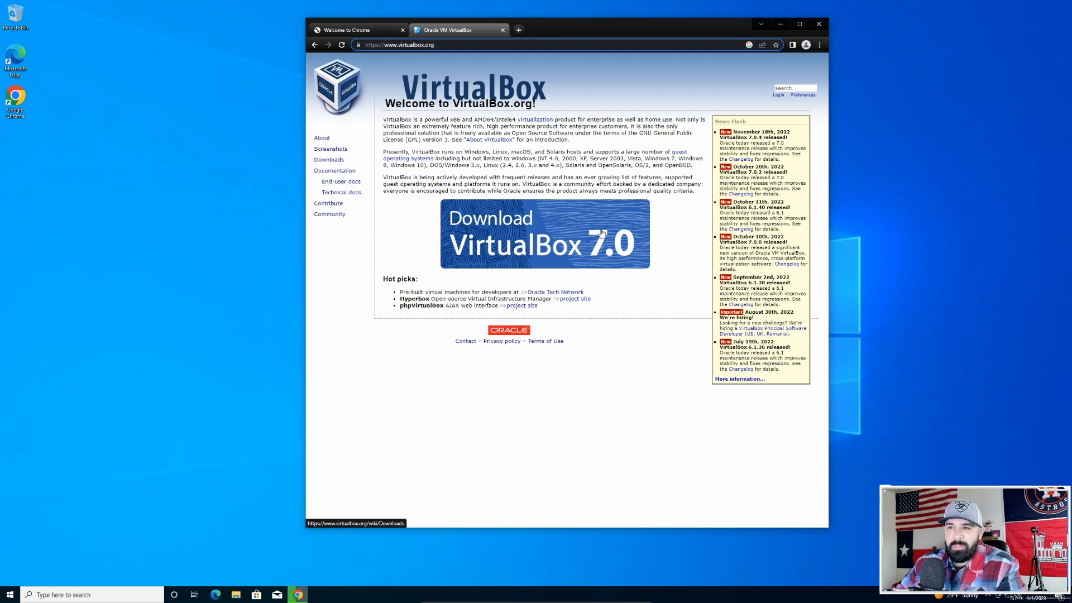
left_click(538, 228)
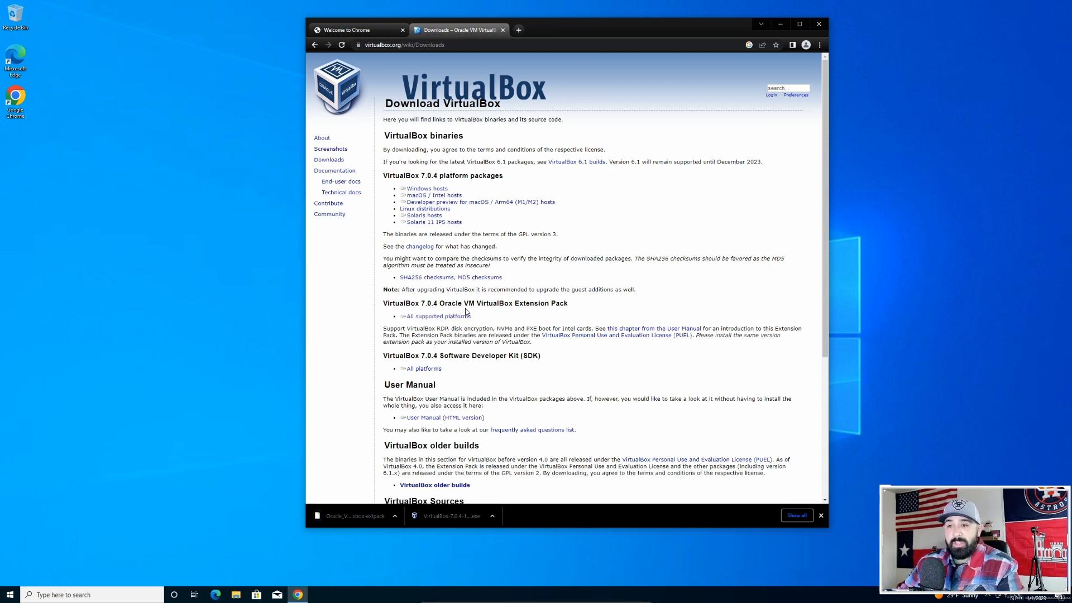
left_click(443, 517)
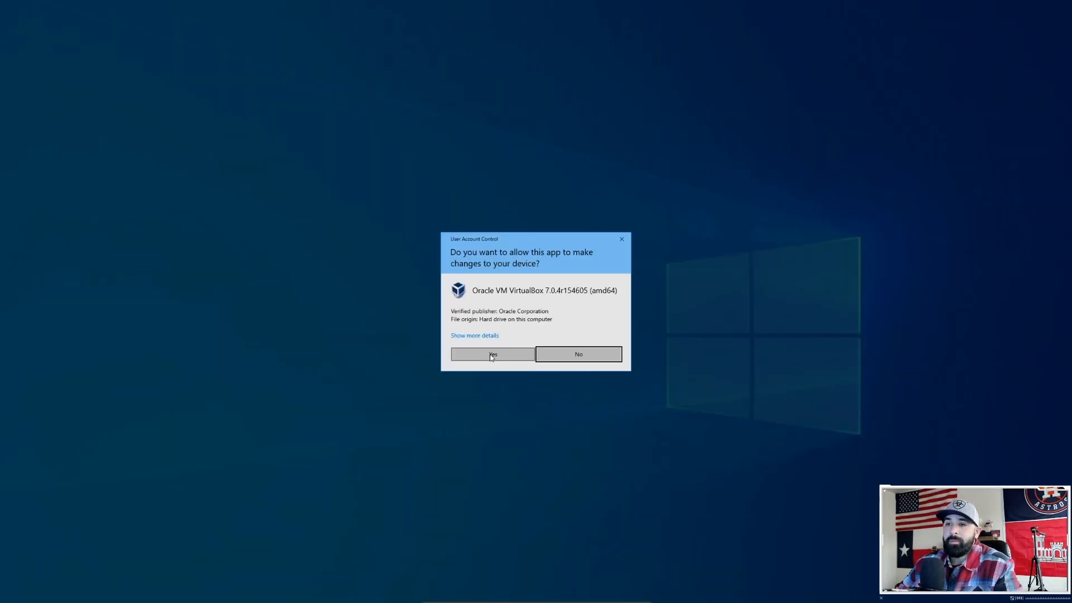
left_click(492, 356)
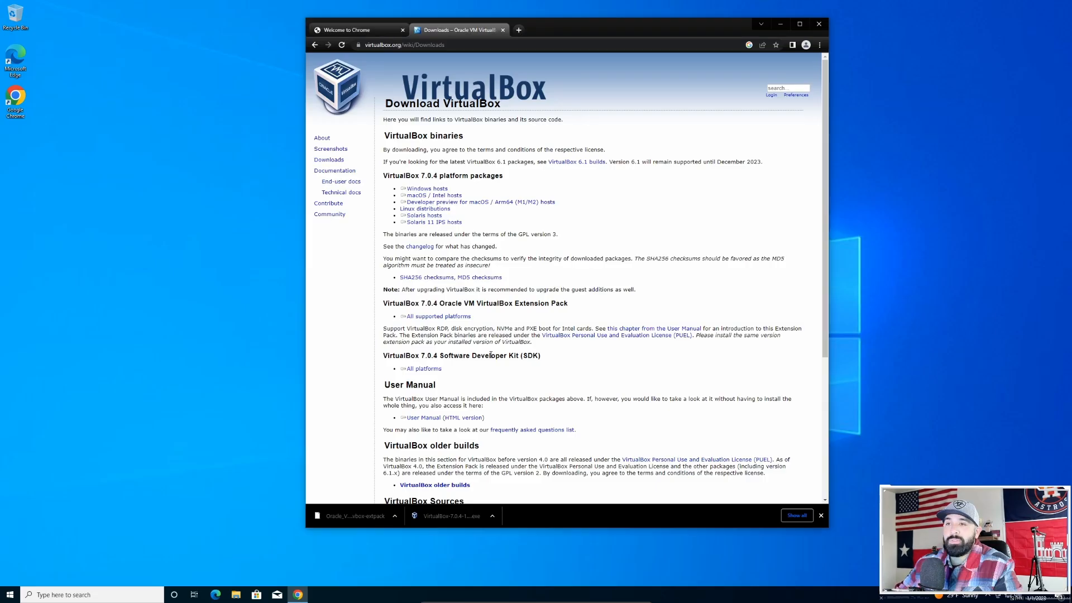
left_click(820, 24)
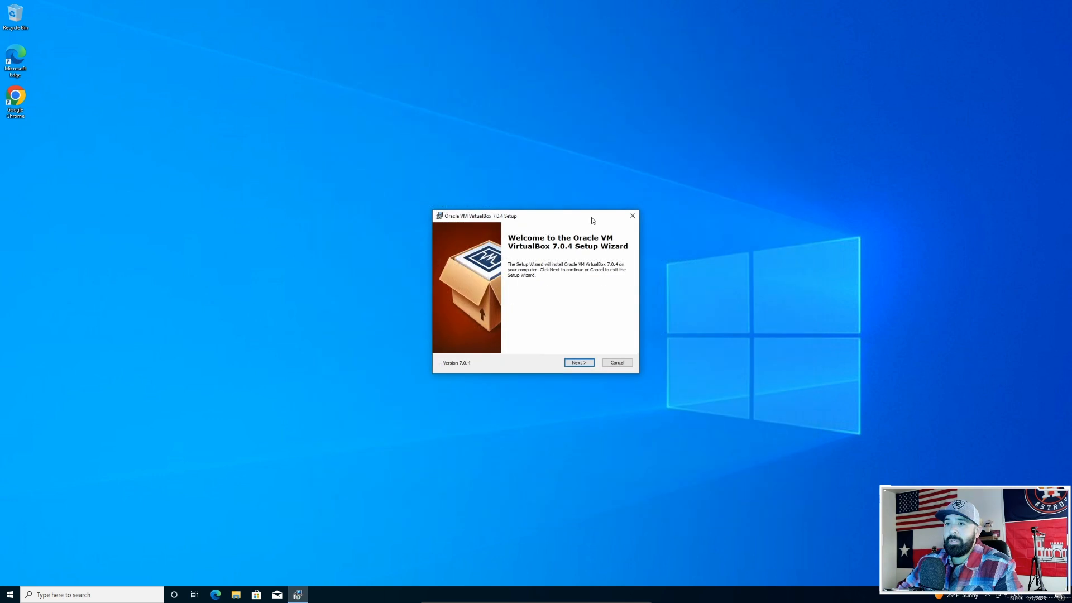
Install Oracle VM VirtualBox 7.0.4 with the default features, accept the network interfaces warning, and finish without starting VirtualBox
left_click_drag(578, 220, 613, 191)
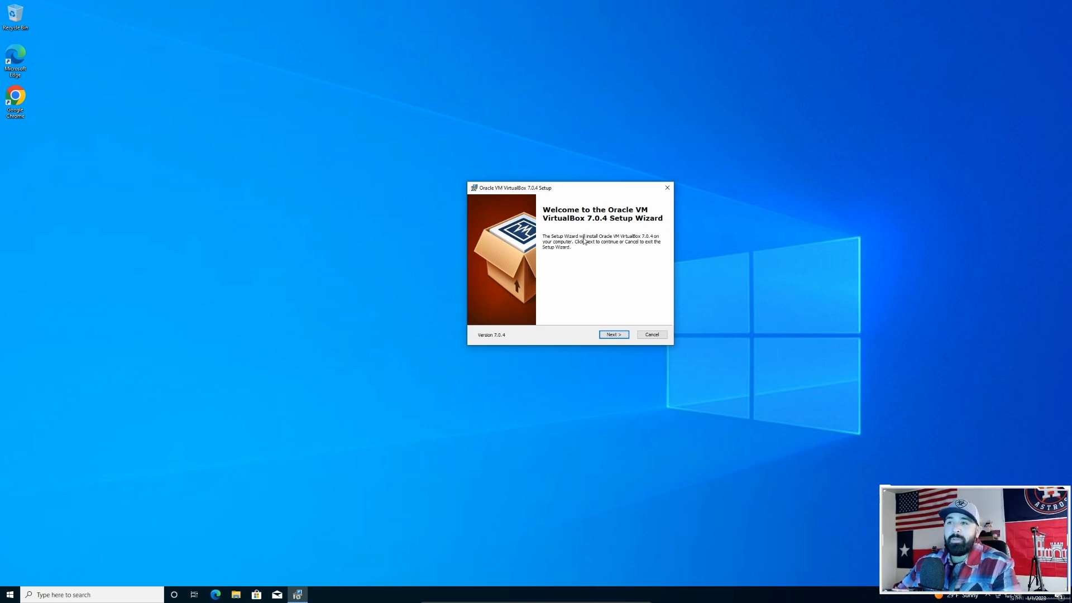
left_click(614, 335)
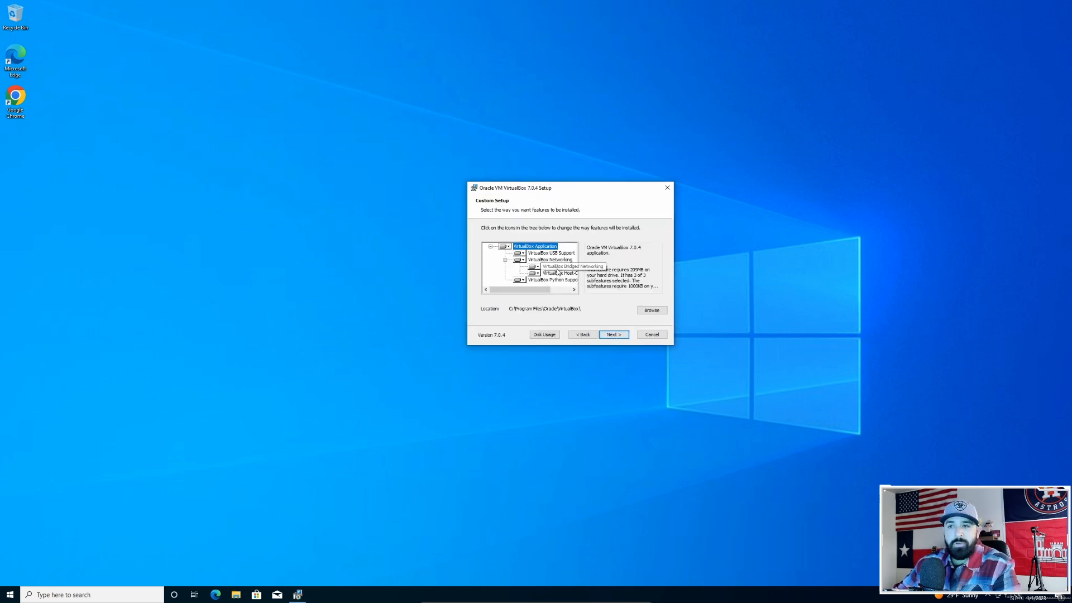
left_click(621, 336)
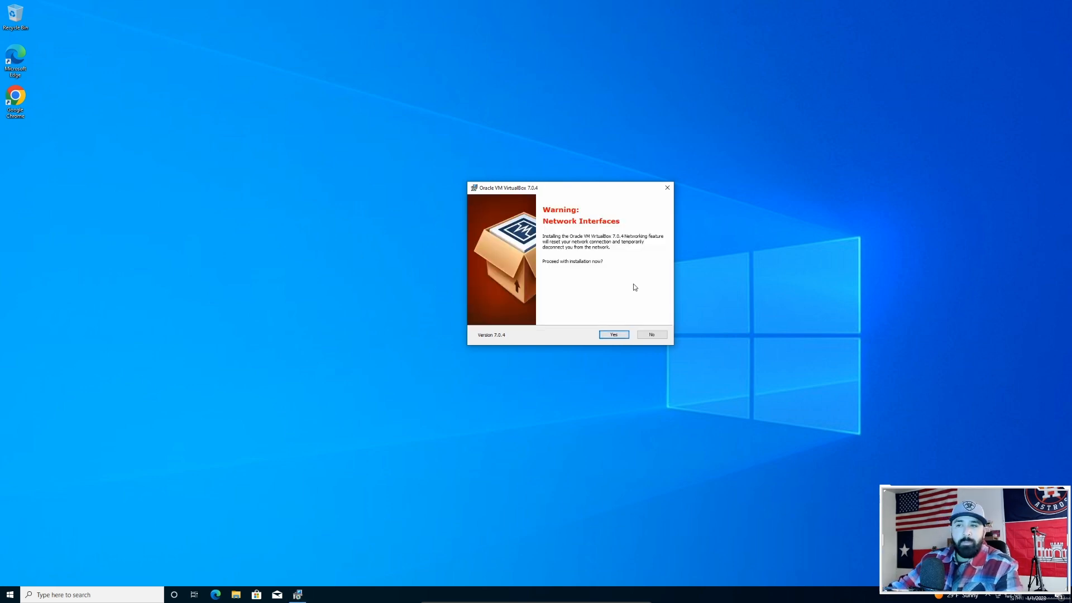
left_click(615, 335)
left_click(613, 336)
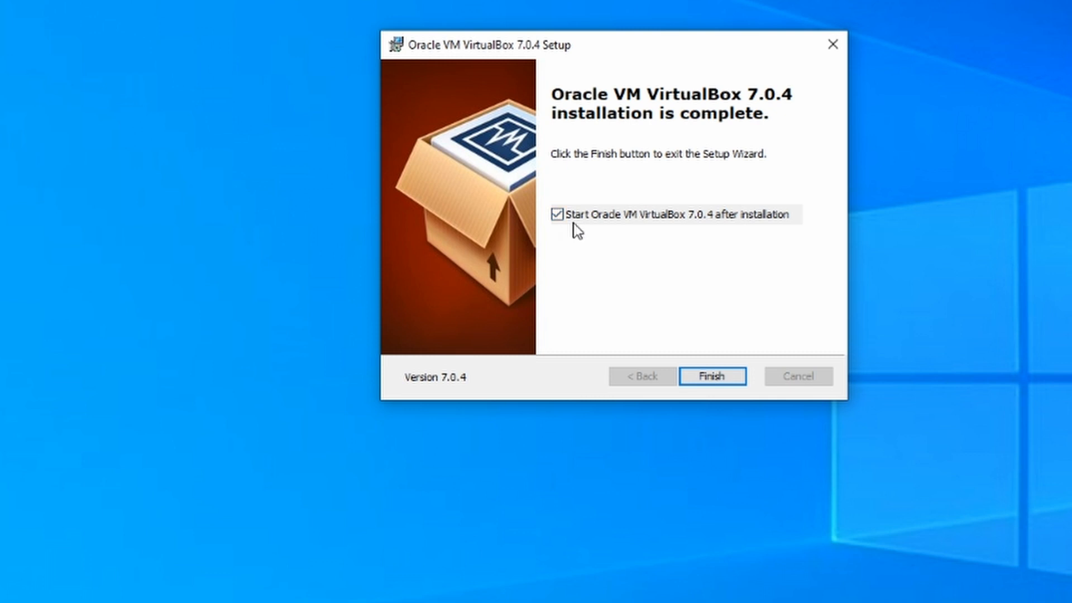
left_click(568, 224)
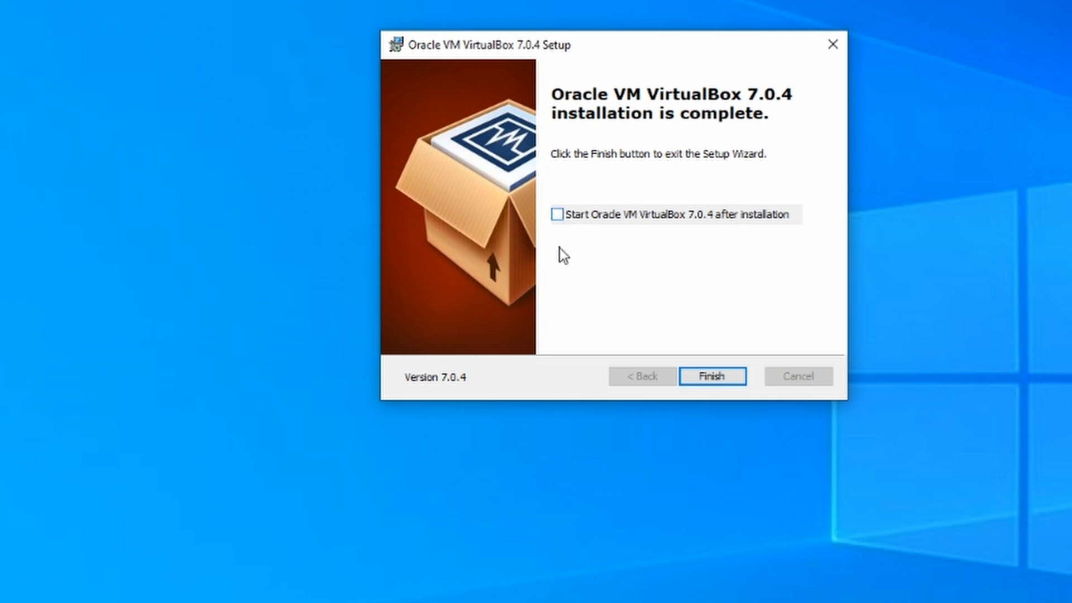
left_click(712, 376)
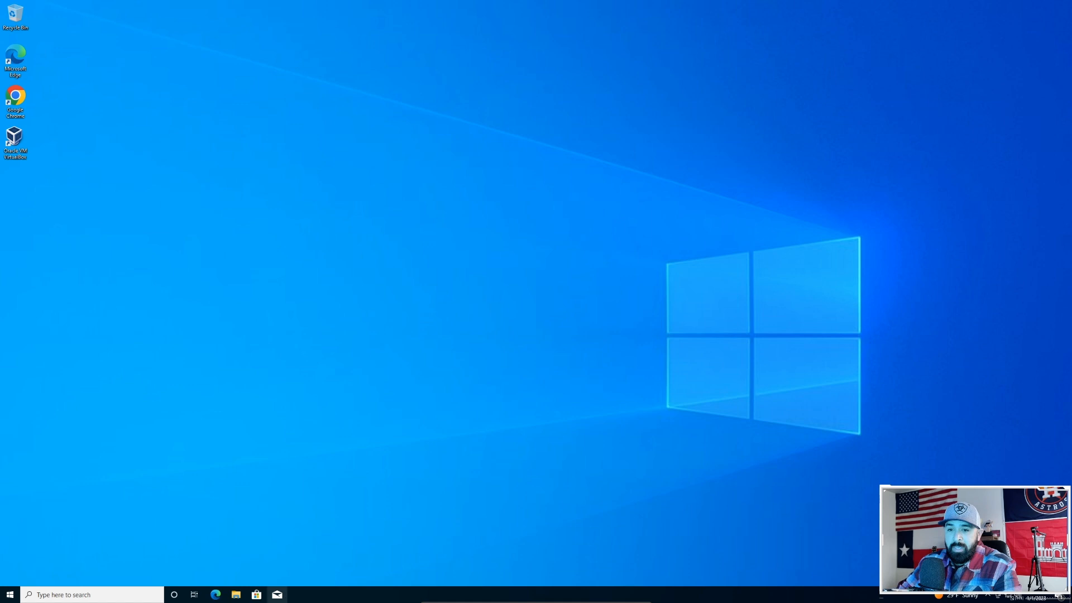
Install the downloaded Oracle VM VirtualBox Extension Pack from the Downloads folder, agreeing to the license and allowing changes to the device
left_click(236, 595)
left_click(334, 239)
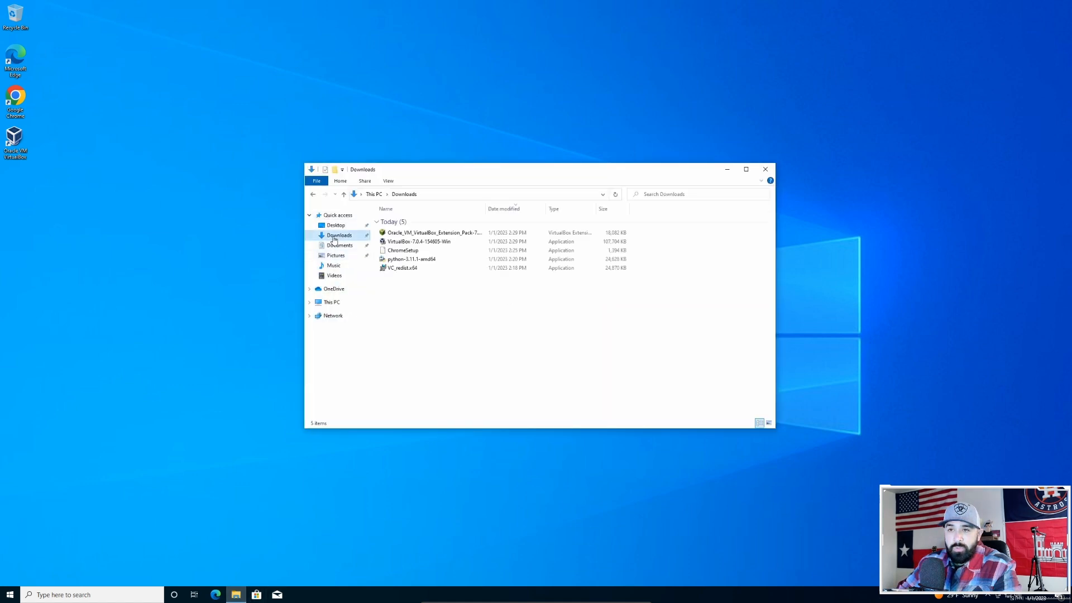
double_click(440, 234)
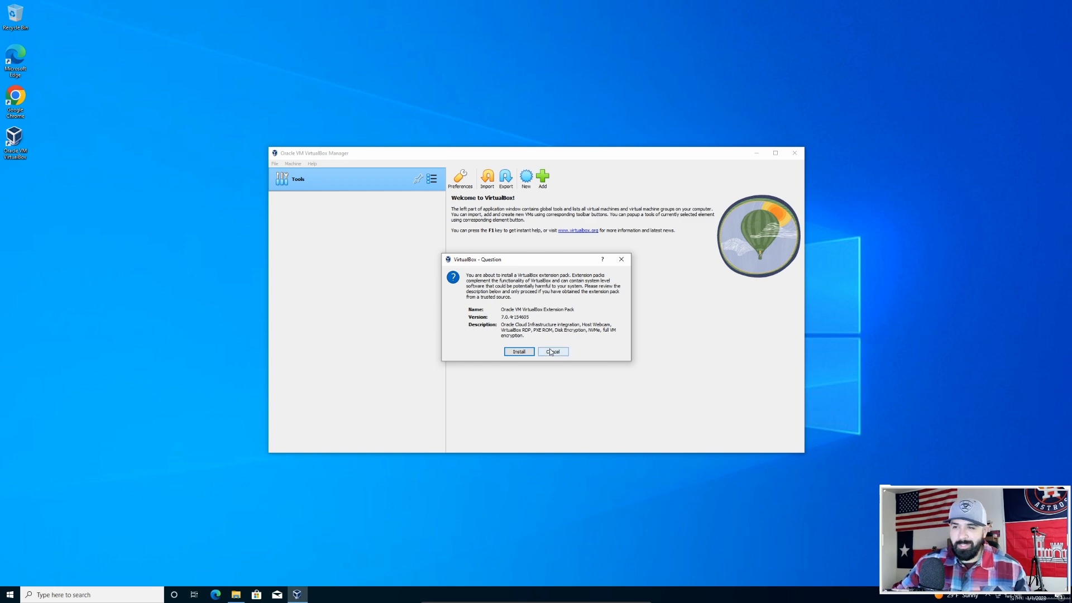
left_click(519, 351)
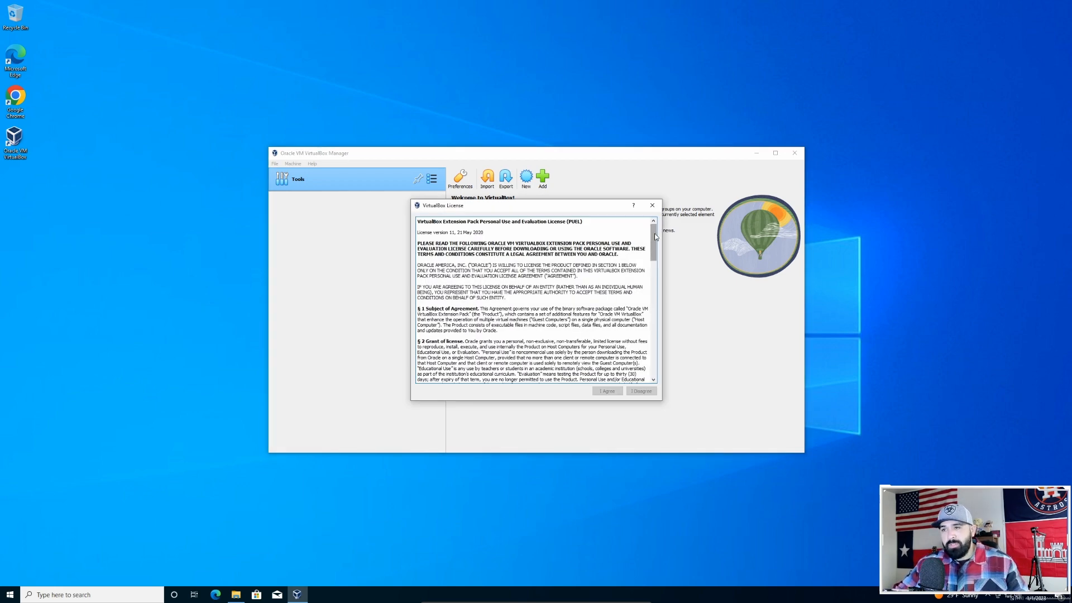
left_click_drag(653, 242, 666, 359)
left_click(608, 390)
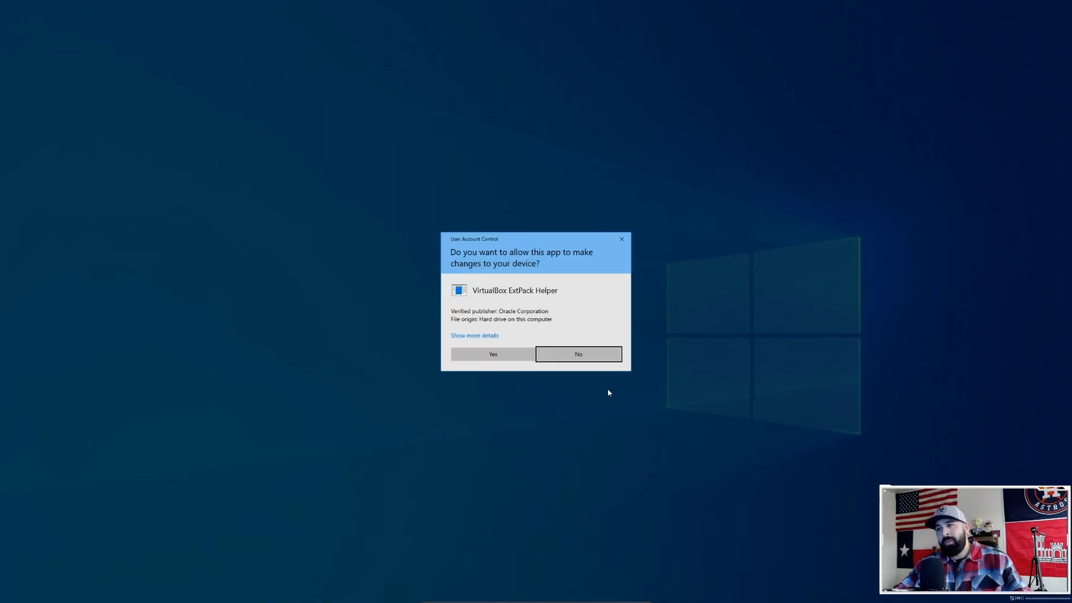
left_click(493, 355)
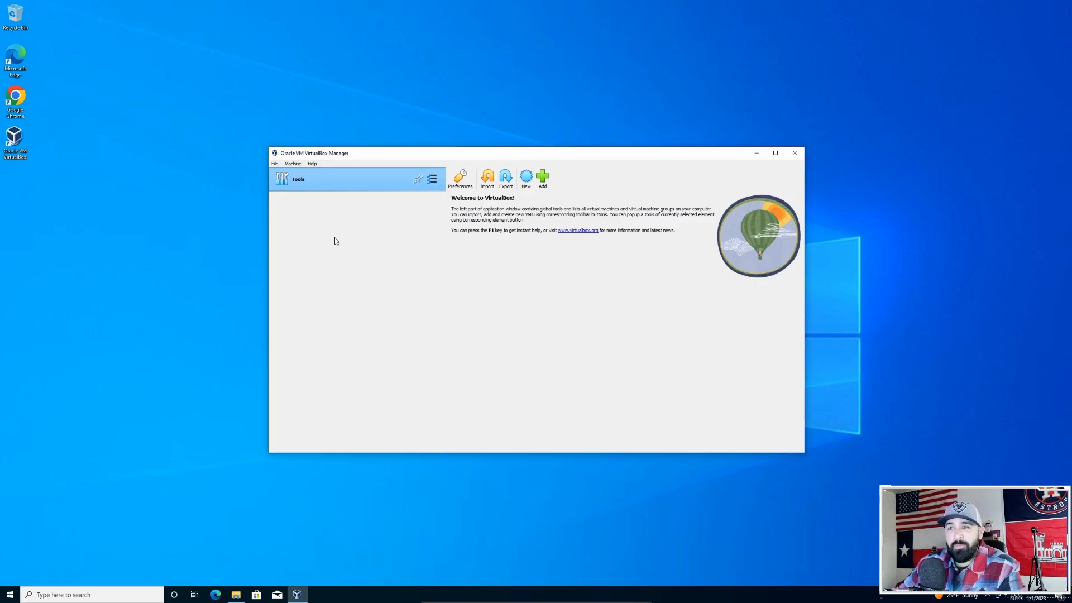
Check the installed packs in the Extension Pack Manager, and briefly view the host computer's VirtualBox Manager before minimizing it
left_click(276, 164)
mouse_move(334, 211)
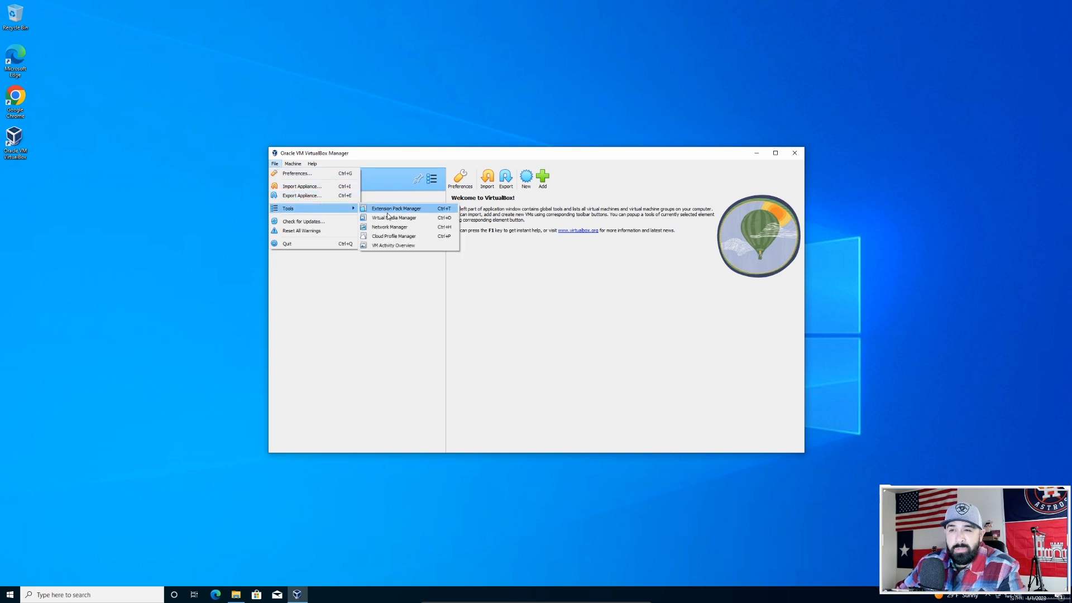
left_click(400, 211)
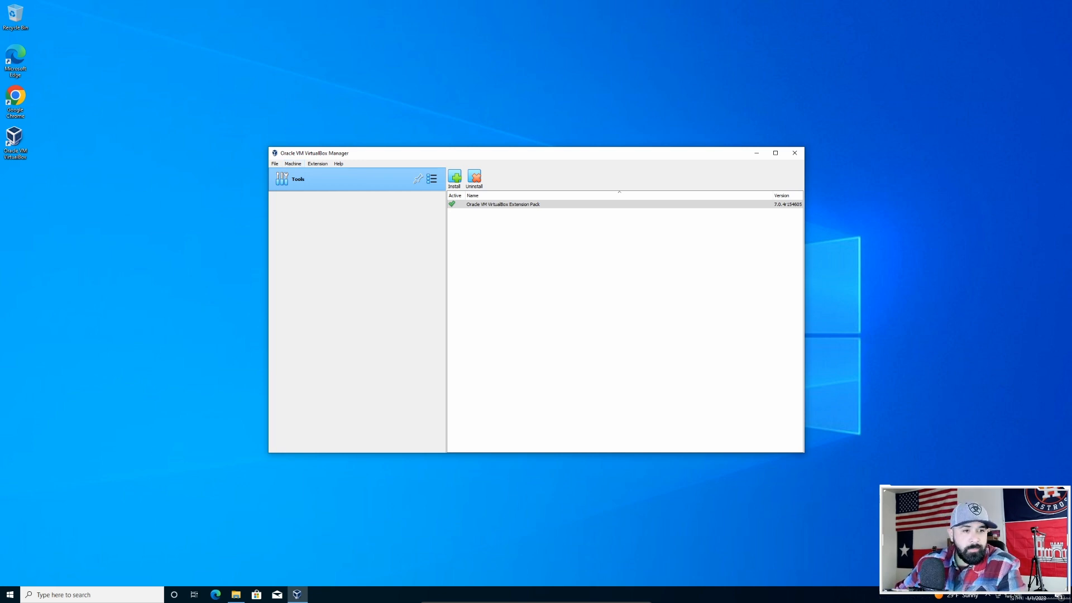
key("alt+Tab")
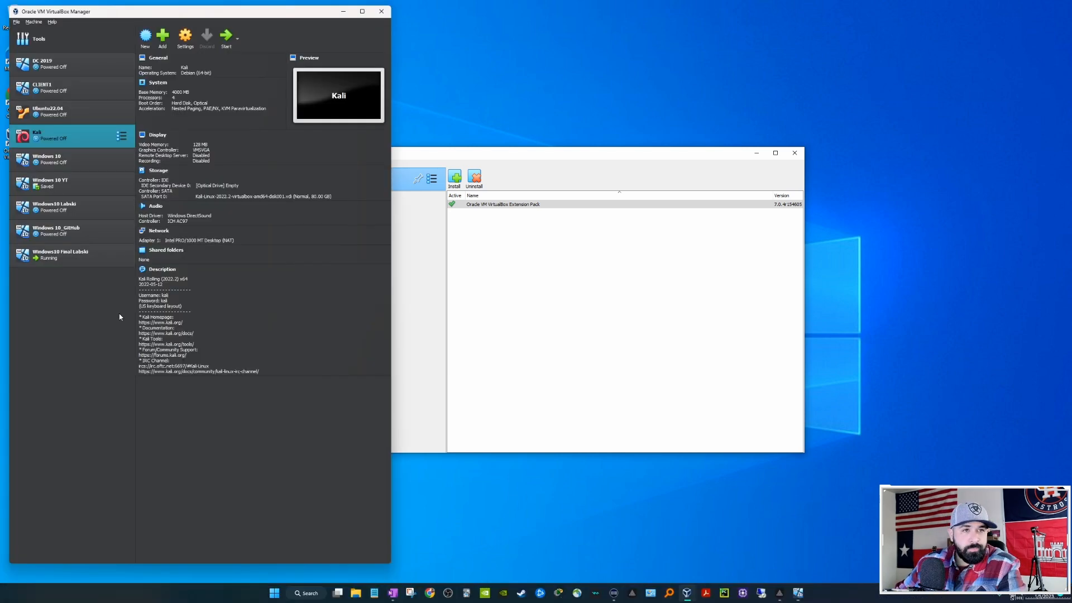
left_click(344, 11)
Set the VirtualBox interface color theme to dark in the preferences and apply the change
left_click(274, 164)
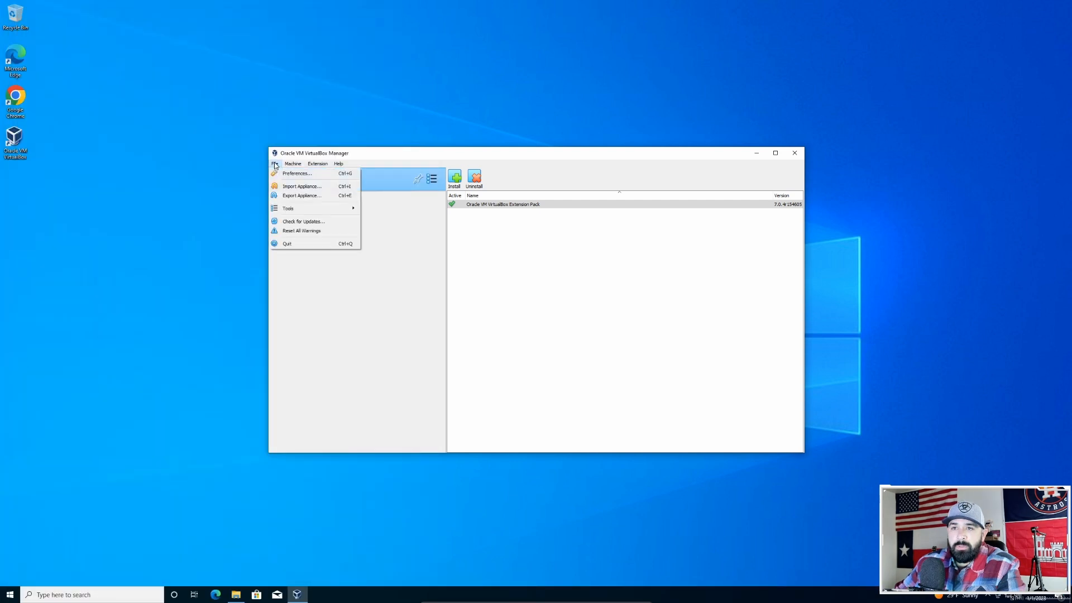
left_click(307, 174)
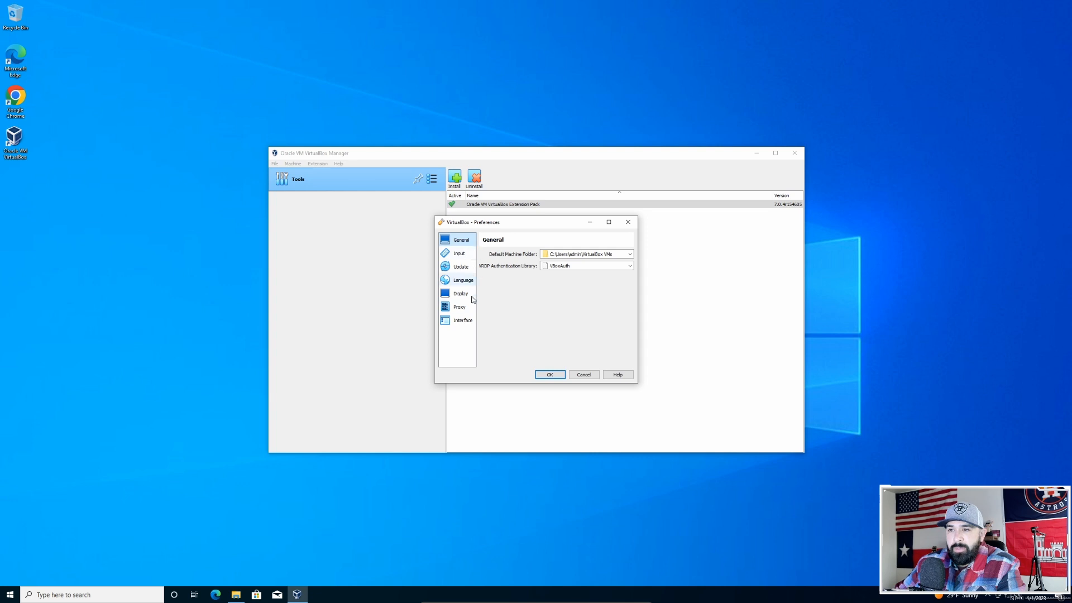
left_click(463, 321)
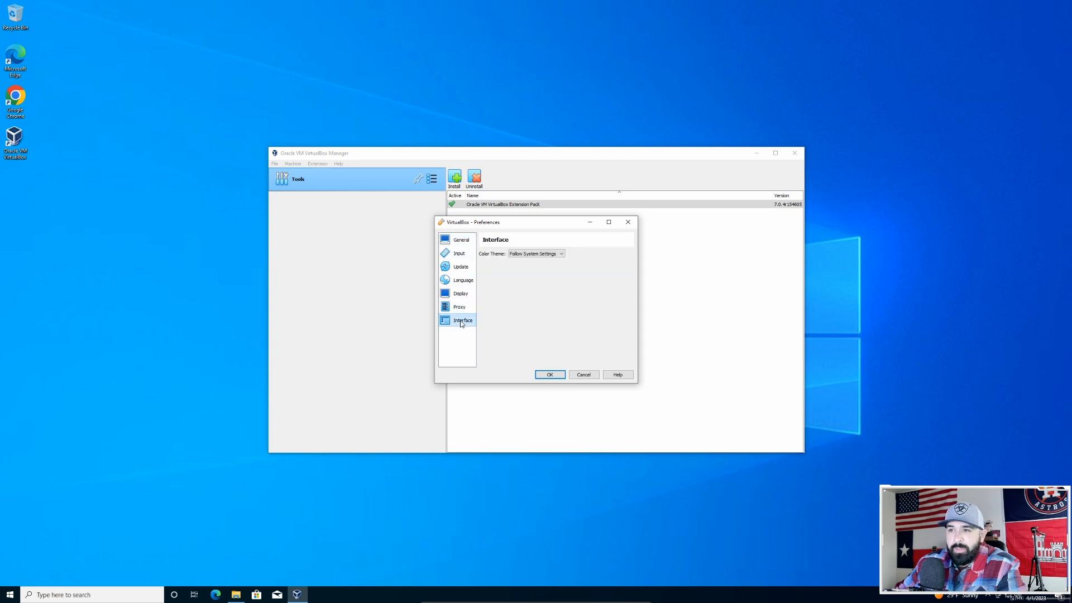
left_click(559, 257)
left_click(525, 271)
left_click(553, 374)
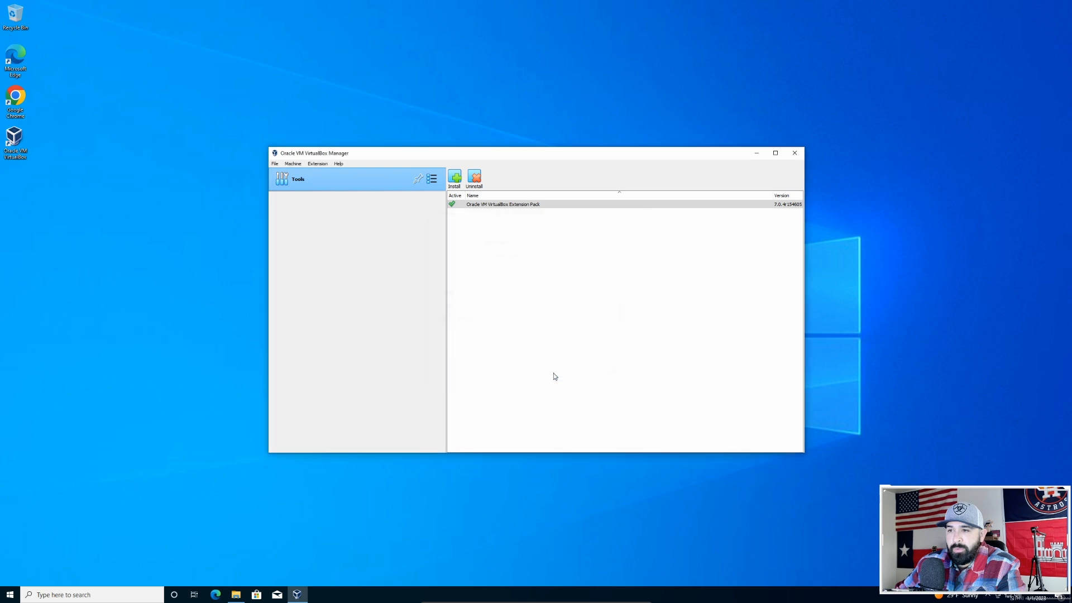
Close VirtualBox Manager and relaunch it from the desktop so the new color theme takes effect
left_click(795, 153)
left_click(15, 140)
double_click(16, 140)
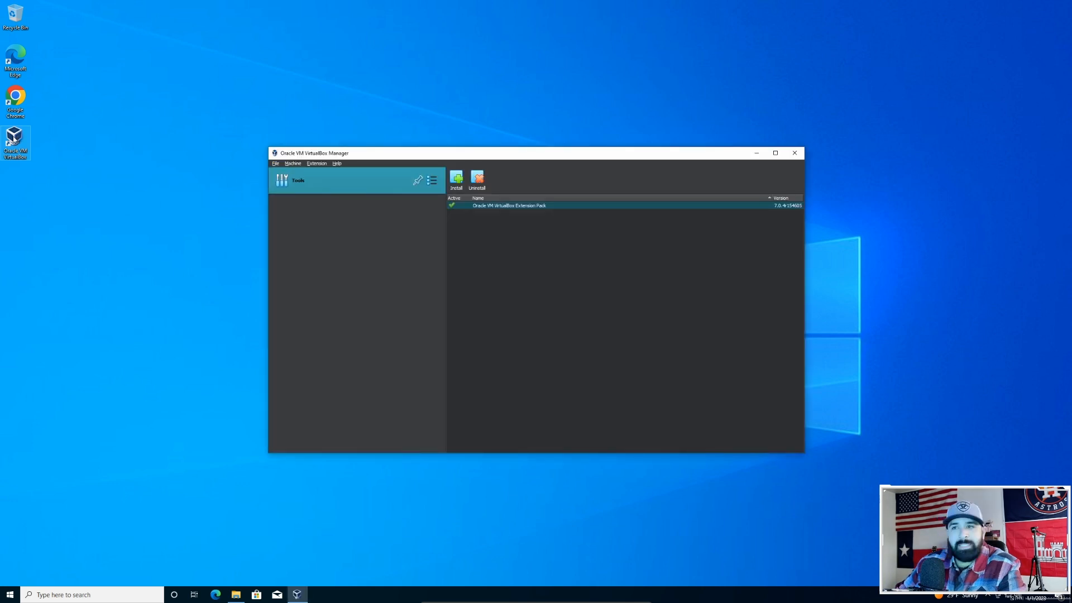